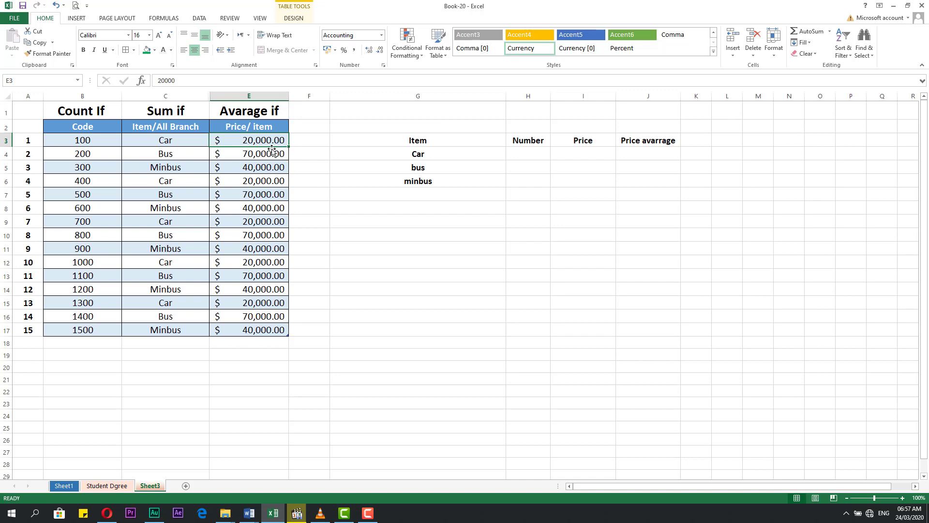
- Review the prices of the Car, Bus and Minbus rows, the code column and the row numbers 1 to 15
{"action": "left_click", "coordinate": [186, 155]}
{"action": "left_click", "coordinate": [248, 154]}
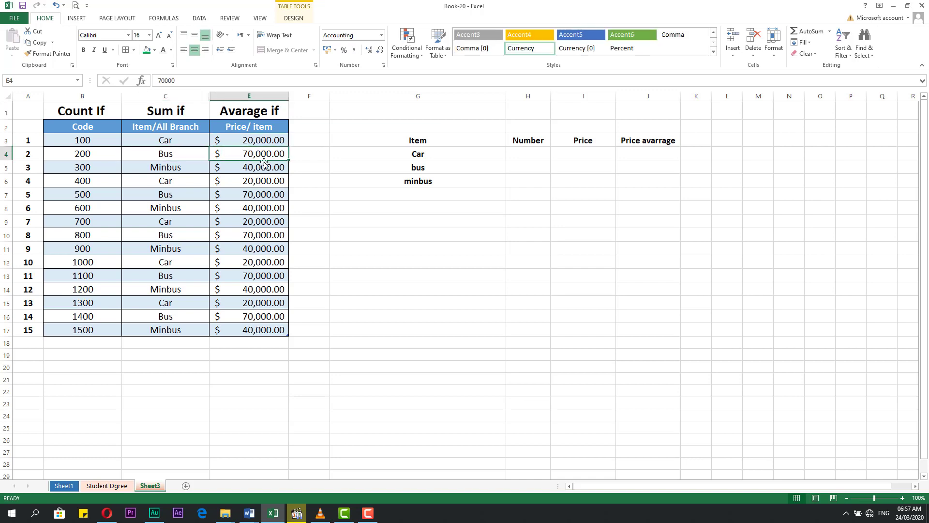
{"action": "left_click", "coordinate": [167, 170]}
{"action": "left_click", "coordinate": [229, 169]}
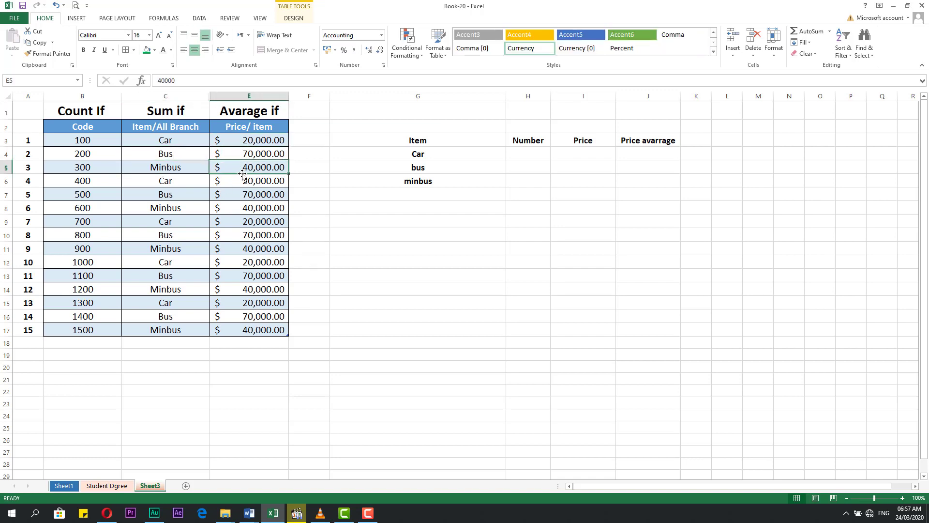
{"action": "left_click", "coordinate": [265, 141]}
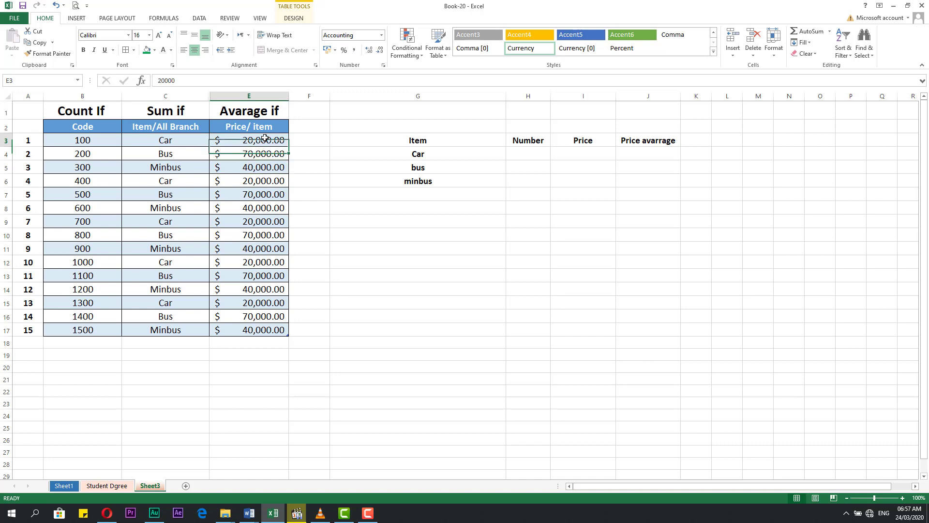
{"action": "left_click", "coordinate": [190, 152]}
{"action": "left_click", "coordinate": [92, 140]}
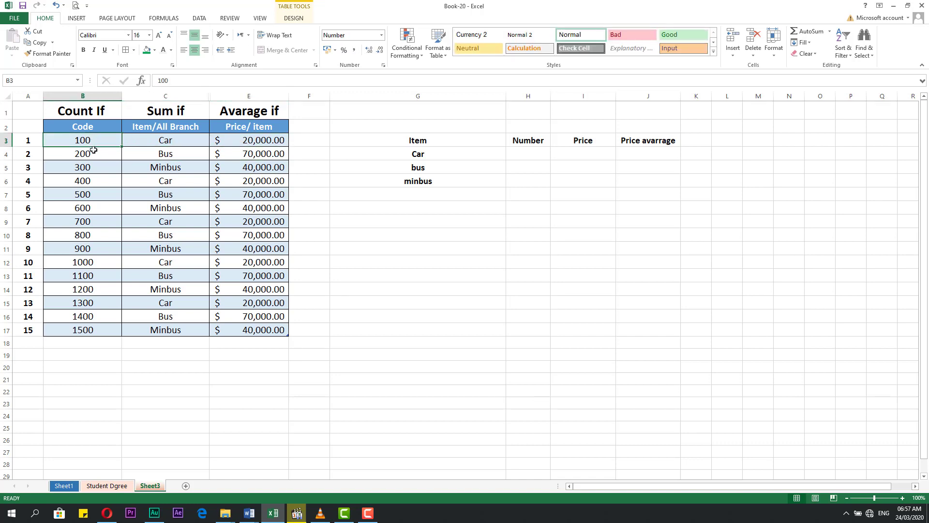
{"action": "left_click_drag", "start_coordinate": [93, 147], "coordinate": [58, 331]}
{"action": "left_click", "coordinate": [33, 165]}
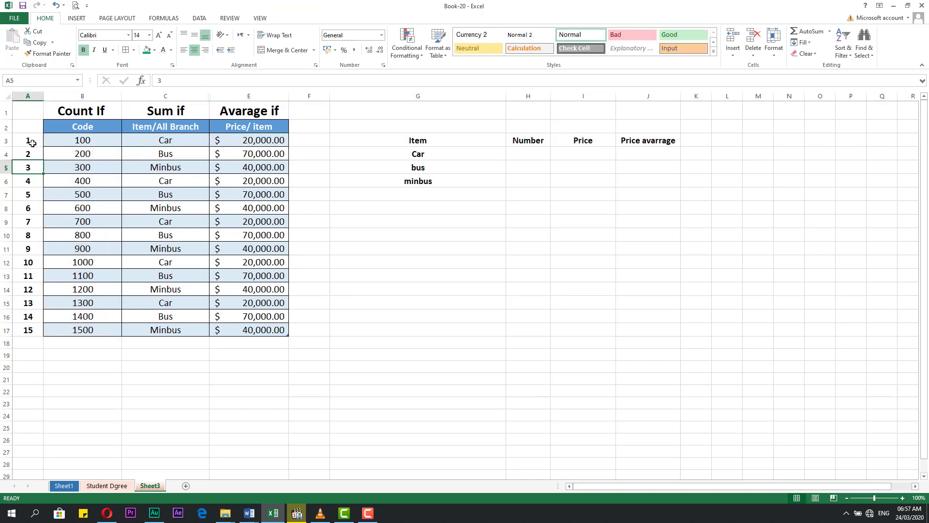
{"action": "left_click_drag", "start_coordinate": [32, 143], "coordinate": [23, 328]}
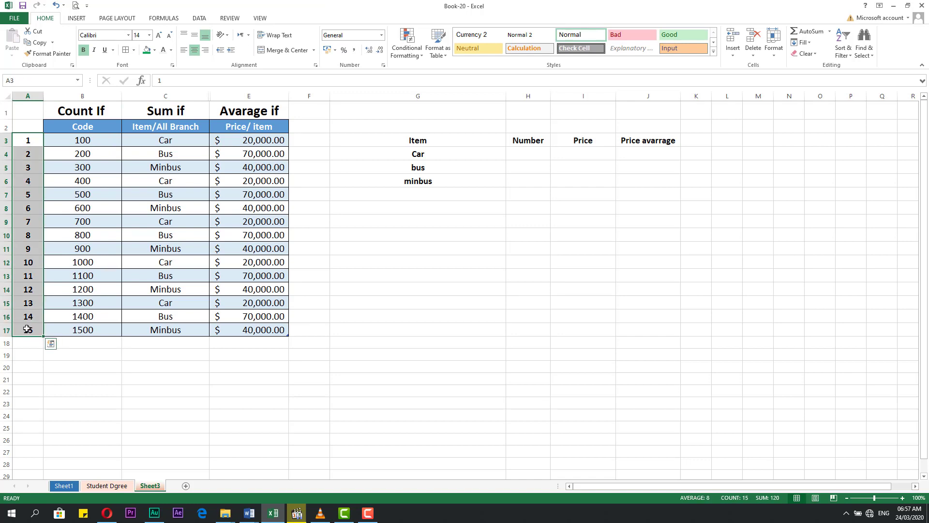
{"action": "left_click", "coordinate": [166, 351]}
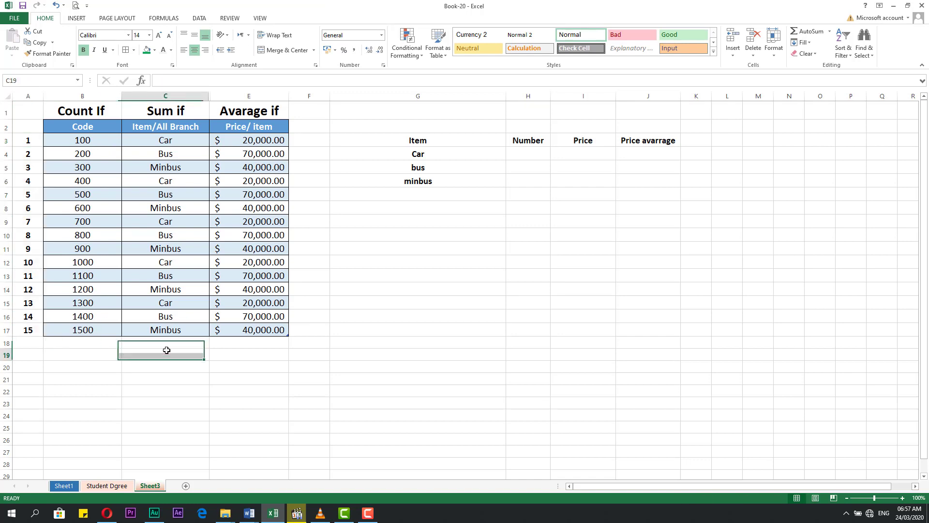
- Look through the Car entries in the Item/All Branch column
{"action": "left_click", "coordinate": [180, 142]}
{"action": "left_click", "coordinate": [176, 183]}
{"action": "left_click", "coordinate": [171, 236]}
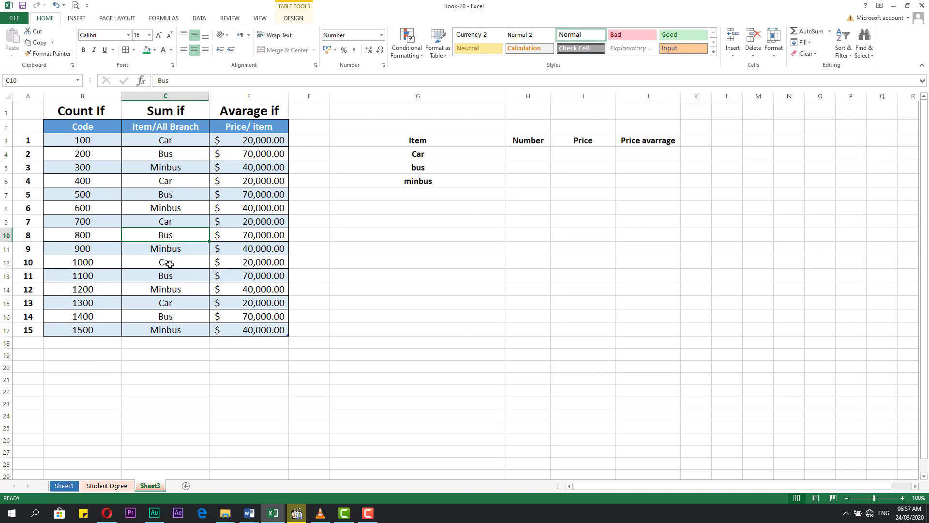
{"action": "left_click", "coordinate": [170, 264]}
{"action": "left_click", "coordinate": [172, 304]}
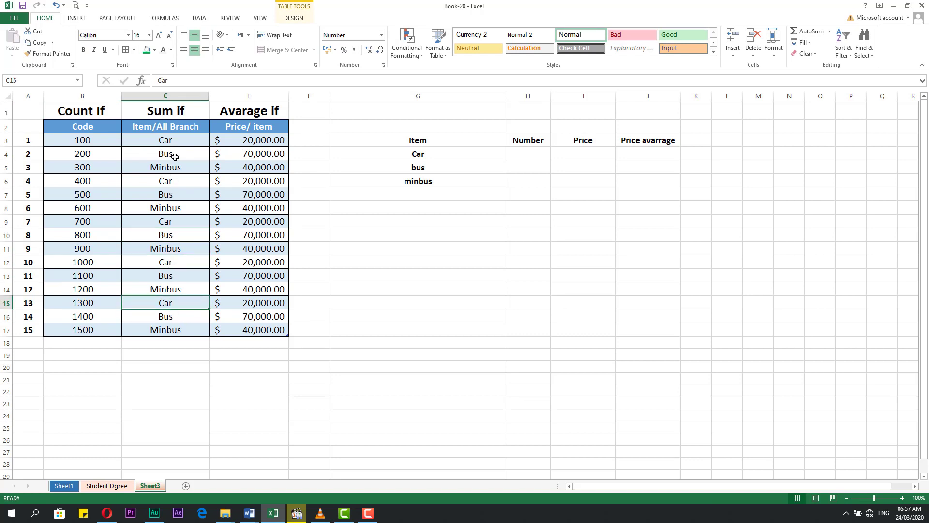
{"action": "left_click", "coordinate": [175, 140]}
{"action": "left_click", "coordinate": [249, 359]}
{"action": "left_click", "coordinate": [261, 426]}
- Calculate the total price of five cars in cell G15 with the formula =5*E3
{"action": "left_click", "coordinate": [385, 302]}
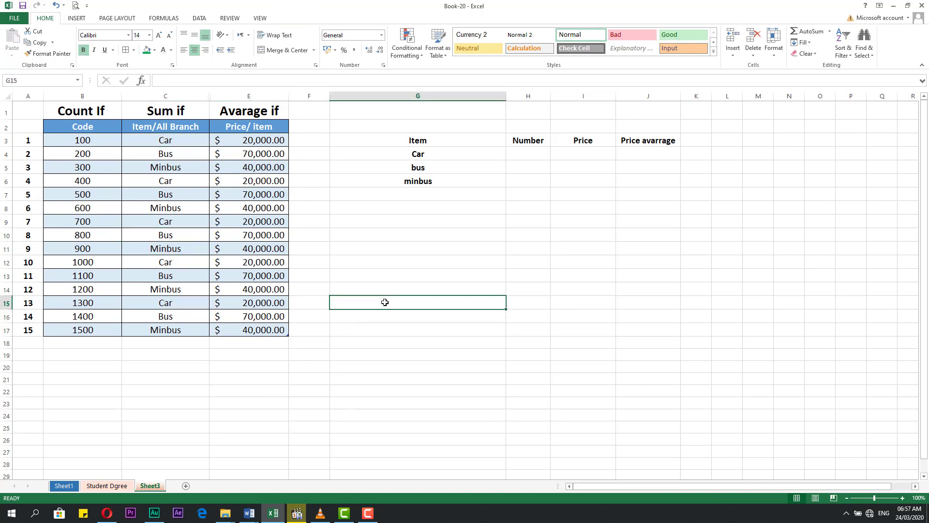
{"action": "type", "text": "="}
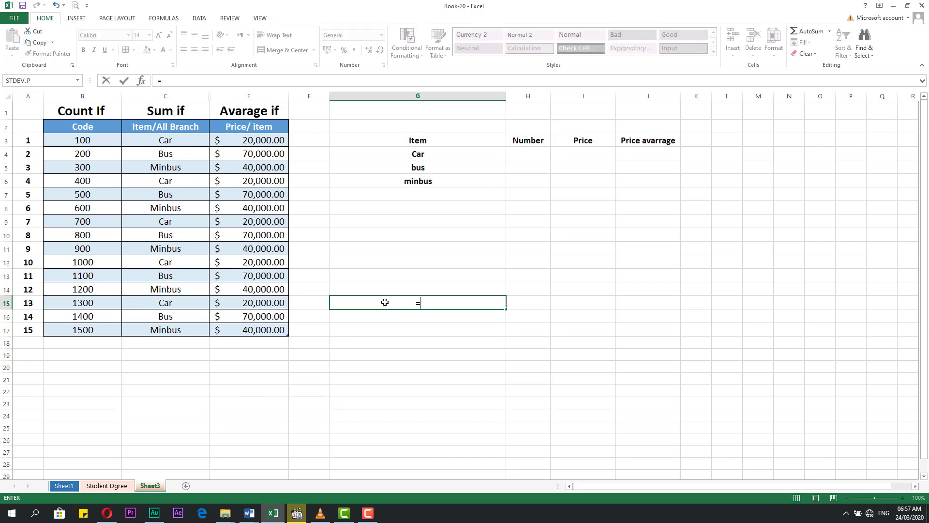
{"action": "type", "text": "5*"}
{"action": "left_click", "coordinate": [244, 140]}
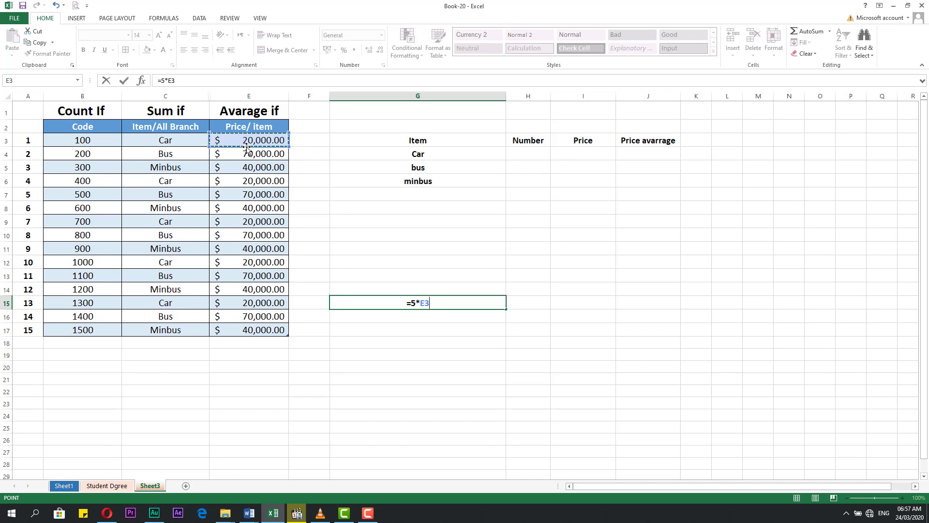
{"action": "key", "text": "Return"}
{"action": "left_click", "coordinate": [363, 306]}
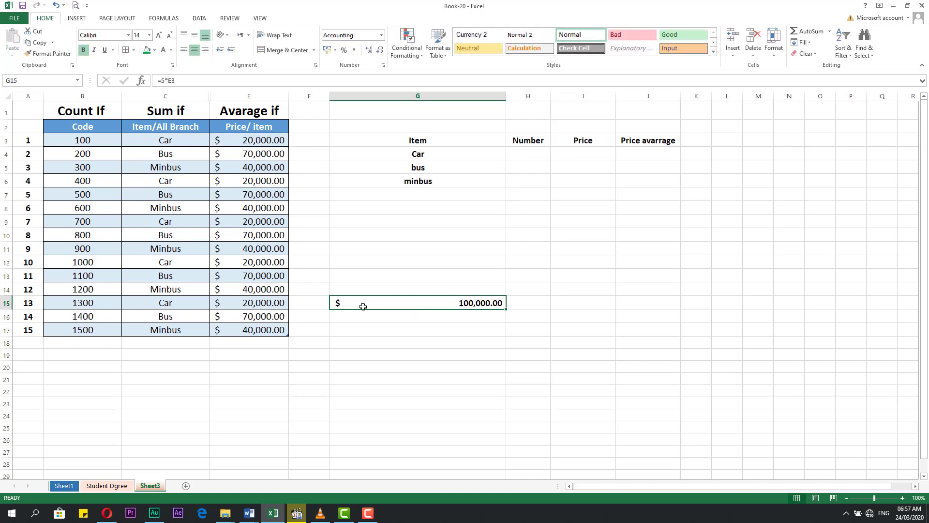
- Label the total in G15 by entering "car" in cell F15
{"action": "left_click", "coordinate": [321, 303]}
{"action": "type", "text": "ca"}
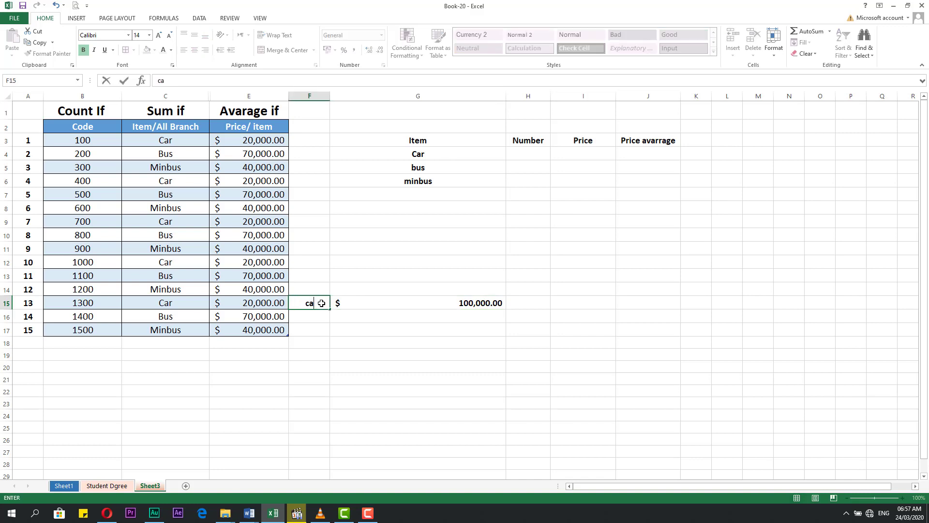
{"action": "type", "text": "r"}
{"action": "left_click", "coordinate": [456, 304]}
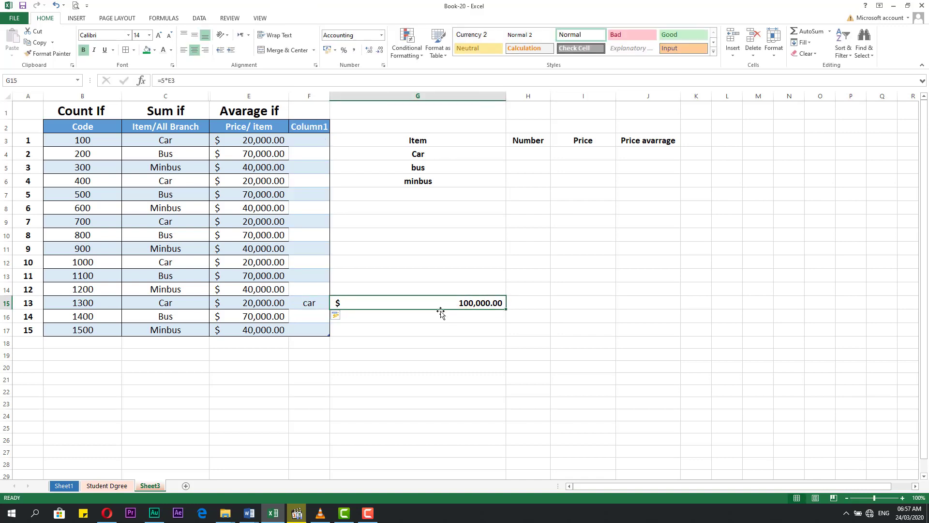
- Undo the table's automatic expansion into column F, keeping the "car" label in F15
{"action": "left_click", "coordinate": [310, 303]}
{"action": "key", "text": "ctrl+c"}
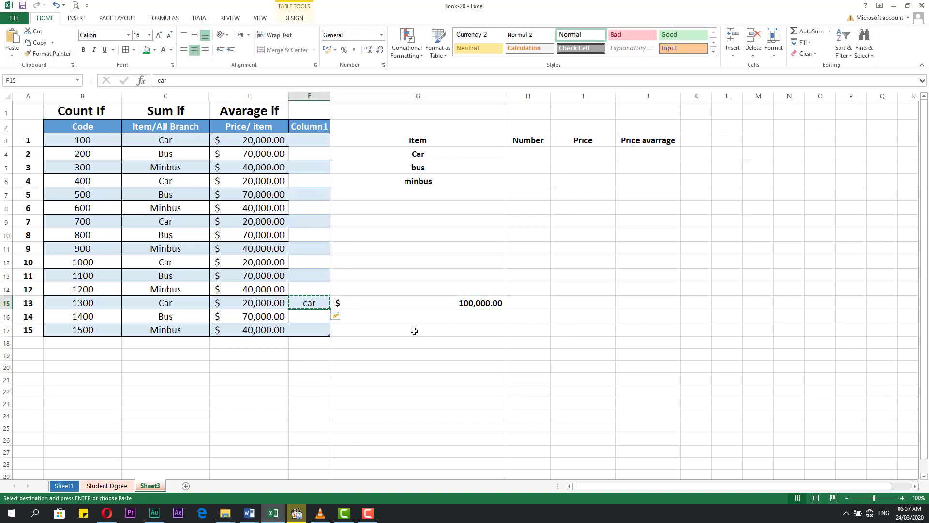
{"action": "key", "text": "Escape"}
{"action": "key", "text": "ctrl+z"}
{"action": "left_click", "coordinate": [425, 301]}
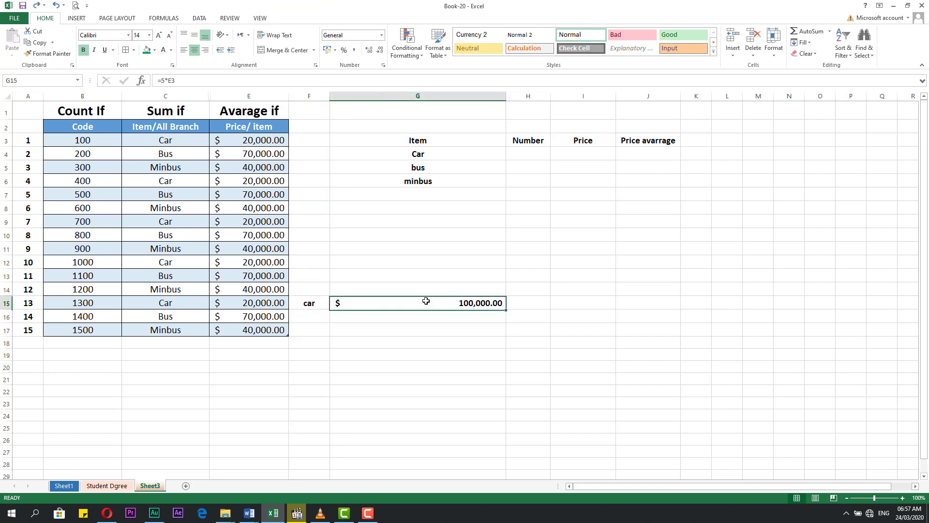
{"action": "left_click", "coordinate": [423, 359]}
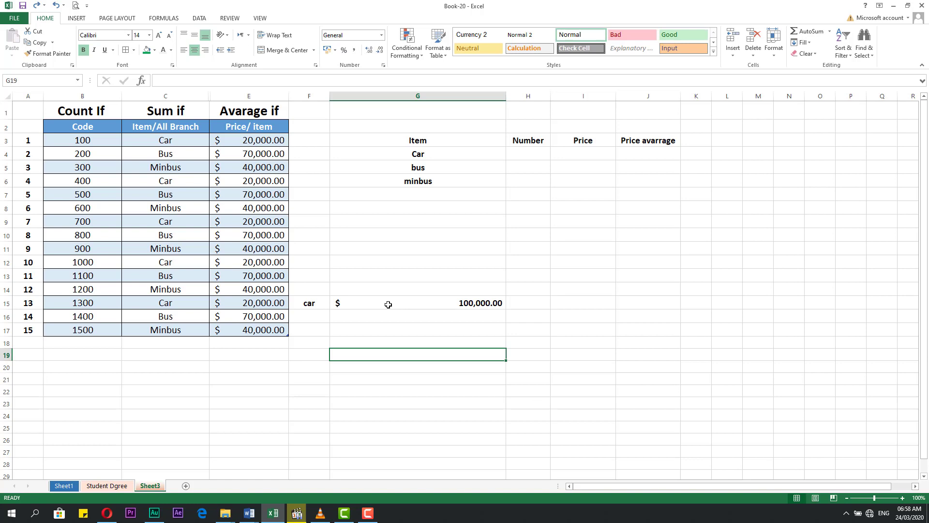
- Count the Car entries in cell H4 with the formula =COUNTIF(C:C,G4)
{"action": "left_click_drag", "start_coordinate": [96, 113], "coordinate": [250, 110]}
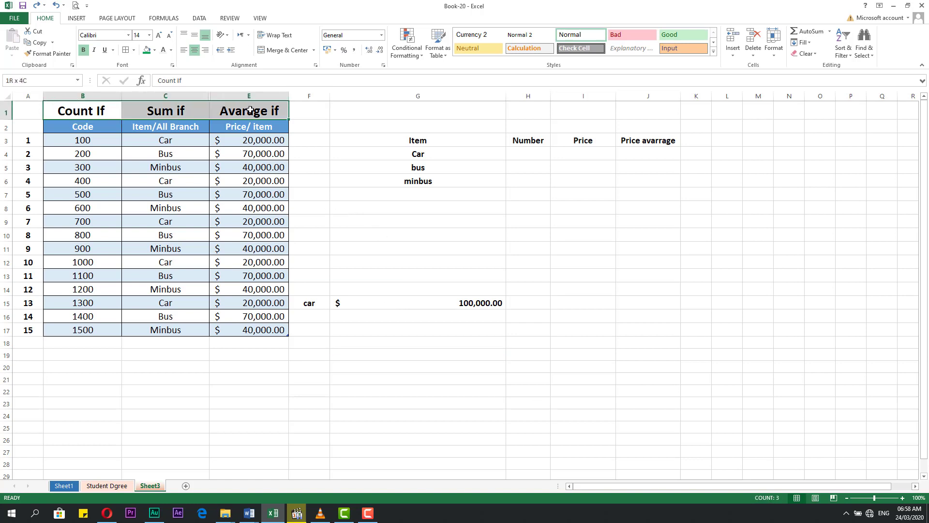
{"action": "left_click", "coordinate": [108, 111]}
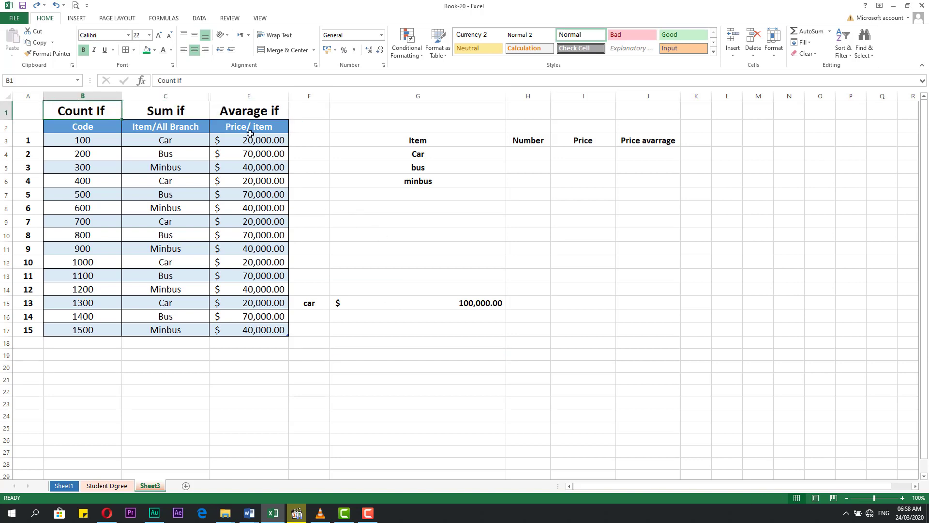
{"action": "left_click", "coordinate": [545, 157]}
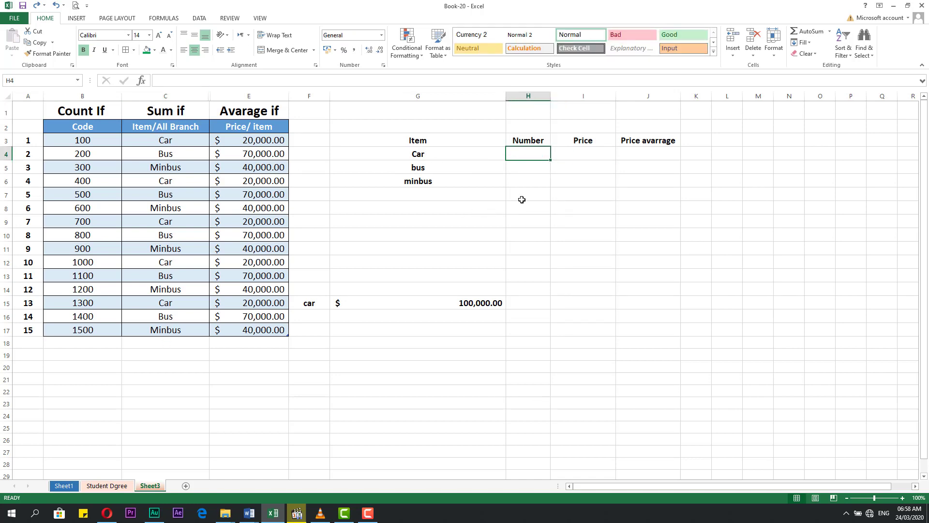
{"action": "type", "text": "="}
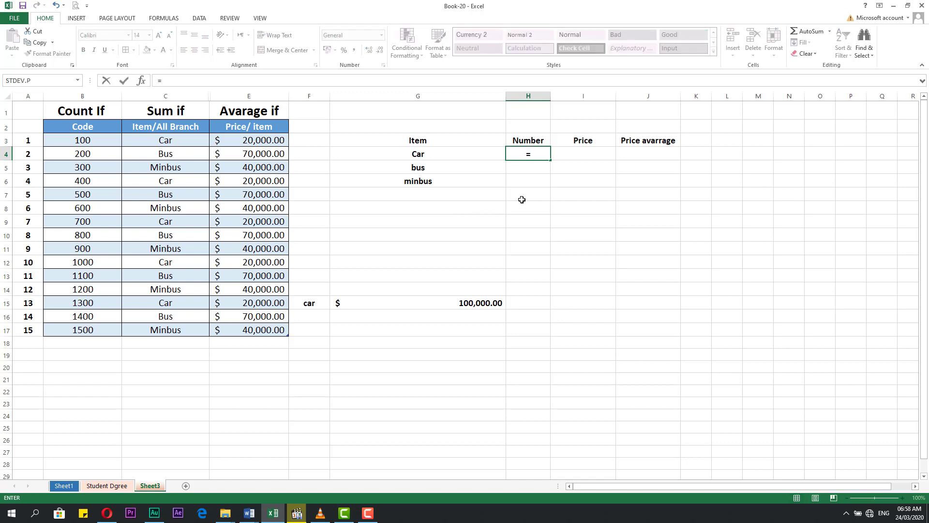
{"action": "type", "text": "coun"}
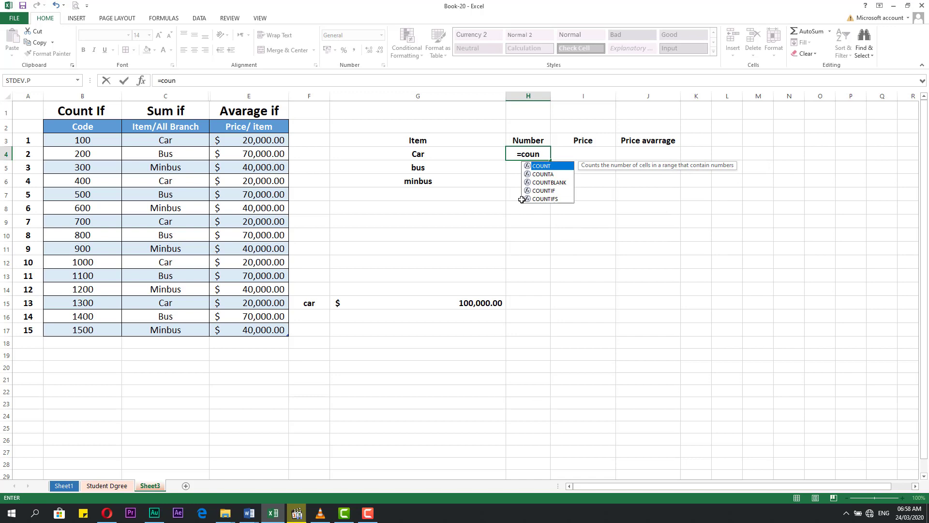
{"action": "type", "text": "t"}
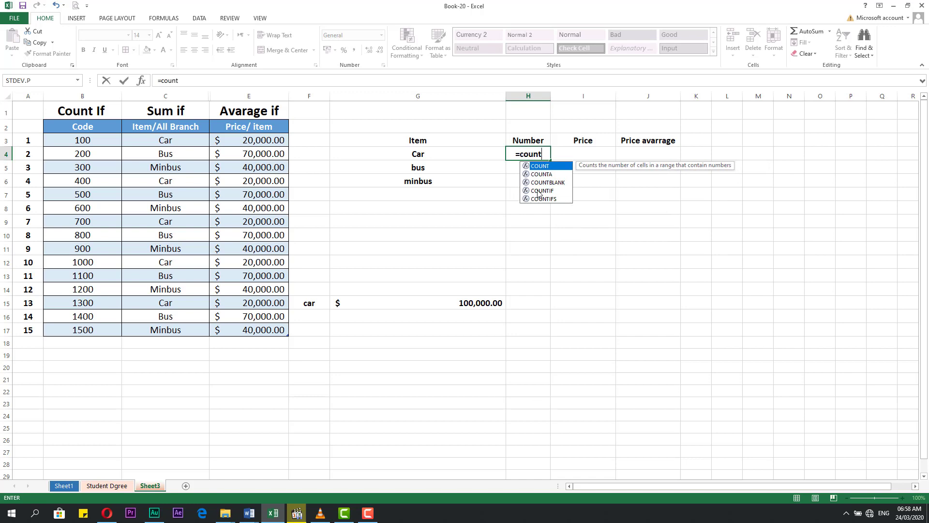
{"action": "double_click", "coordinate": [541, 191]}
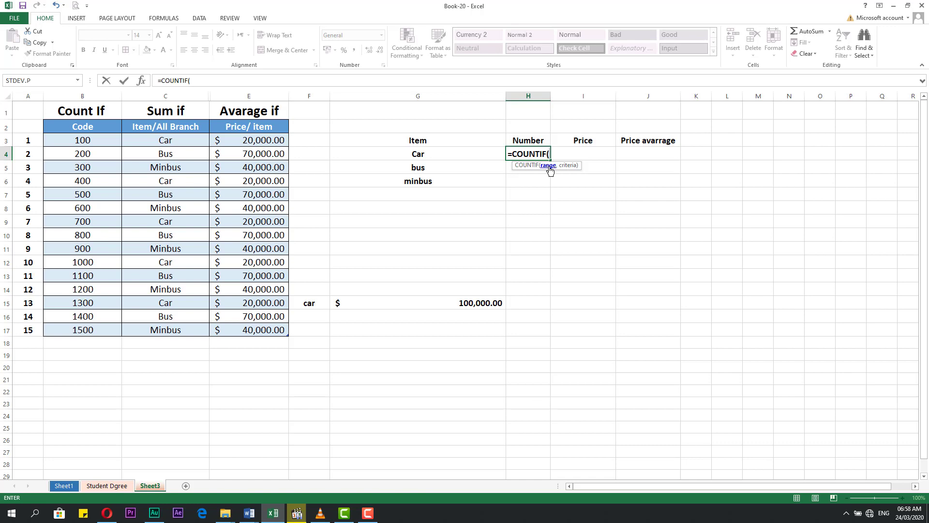
{"action": "left_click", "coordinate": [170, 96]}
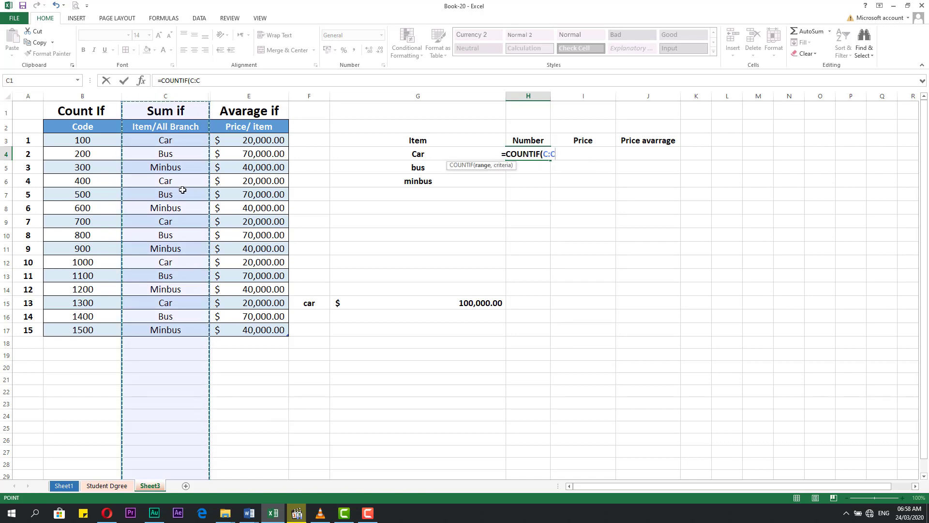
{"action": "type", "text": ","}
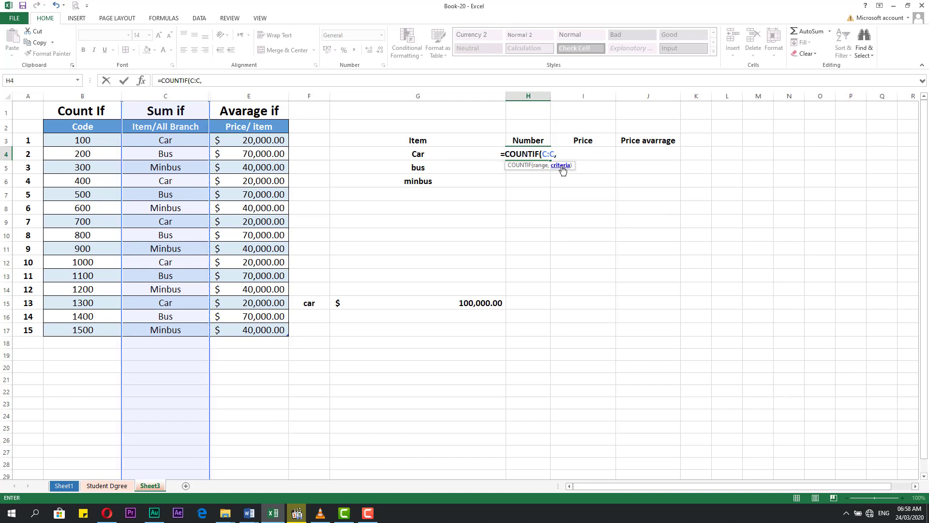
{"action": "left_click", "coordinate": [409, 154]}
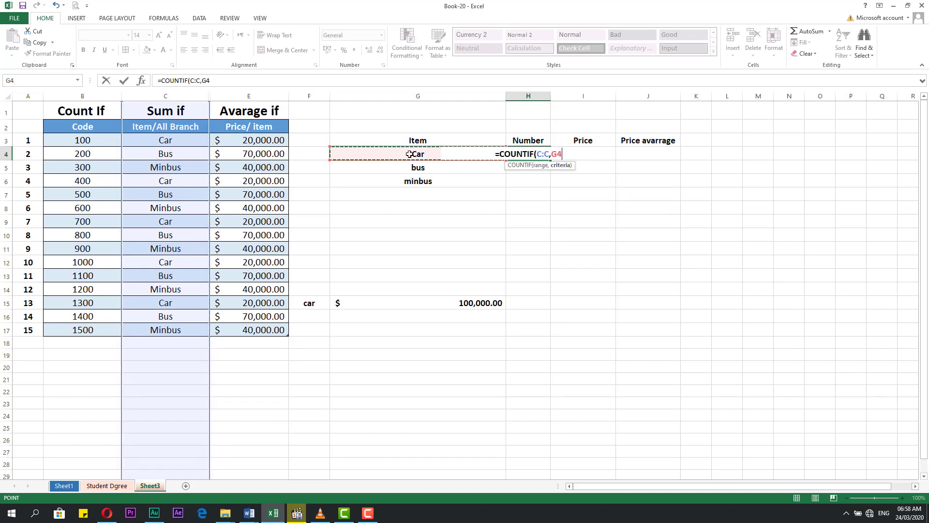
{"action": "key", "text": "Return"}
{"action": "left_click", "coordinate": [411, 155]}
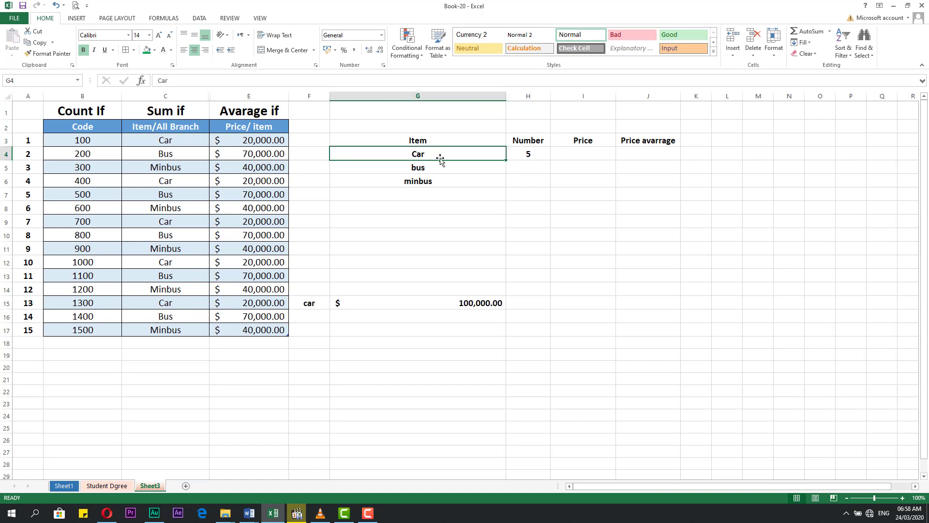
{"action": "left_click", "coordinate": [533, 157]}
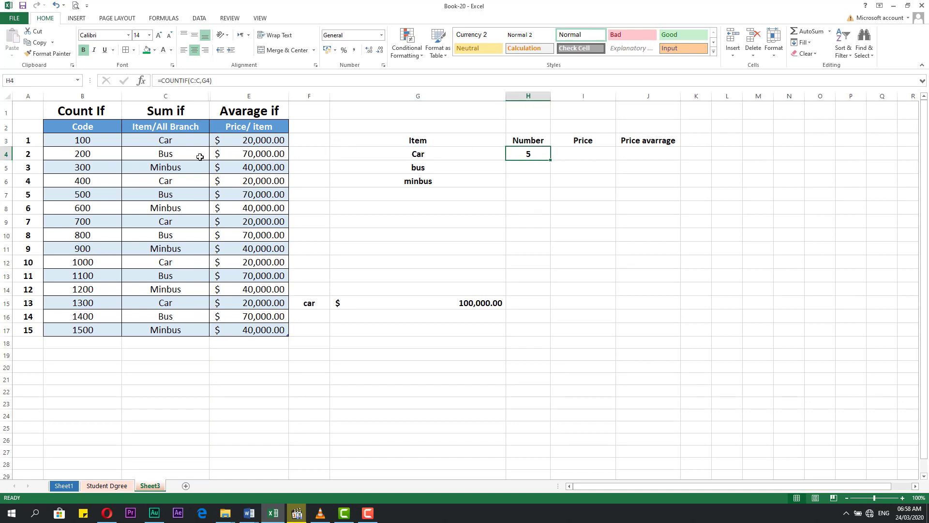
- Test the Car count by replacing the Car entry in C3 with 0, and undo that change
{"action": "left_click", "coordinate": [167, 142]}
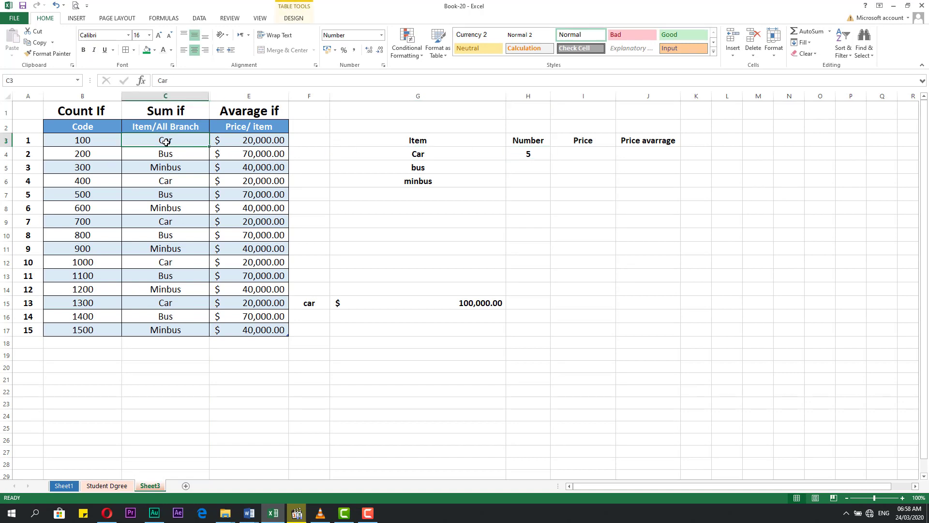
{"action": "left_click", "coordinate": [166, 307]}
{"action": "left_click", "coordinate": [169, 264]}
{"action": "left_click", "coordinate": [169, 184]}
{"action": "left_click", "coordinate": [169, 138]}
{"action": "type", "text": "0"}
{"action": "key", "text": "Return"}
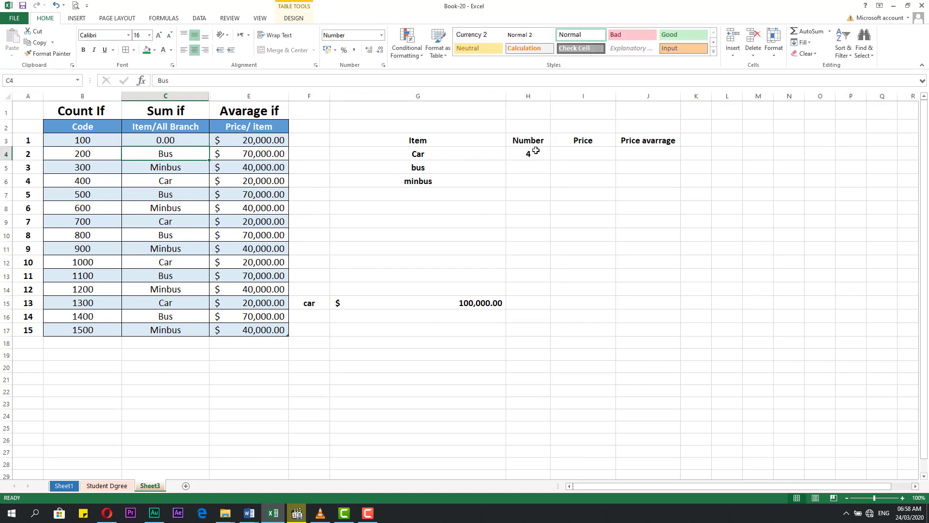
{"action": "left_click", "coordinate": [536, 151]}
{"action": "left_click", "coordinate": [176, 137]}
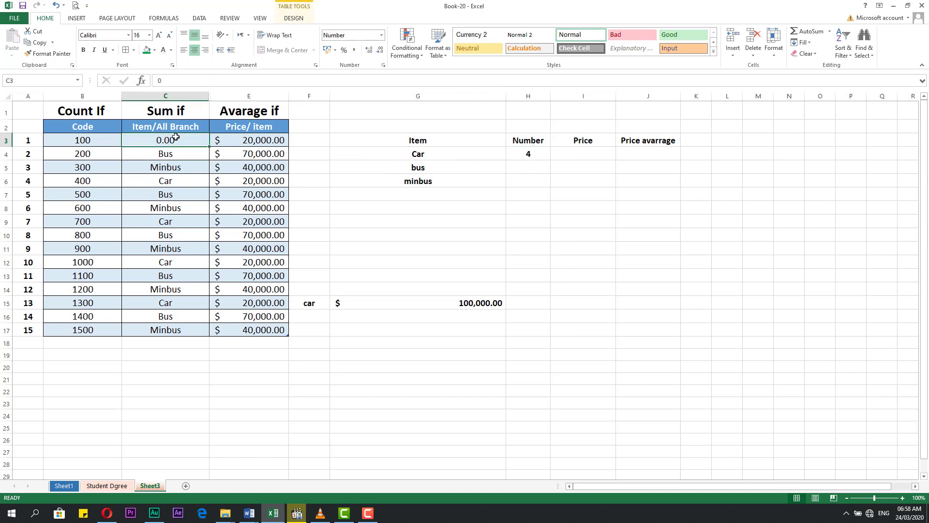
{"action": "key", "text": "ctrl+z"}
- Fill the COUNTIF formula from H4 down to H6 for the bus and minbus rows
{"action": "left_click", "coordinate": [543, 196]}
{"action": "left_click", "coordinate": [541, 154]}
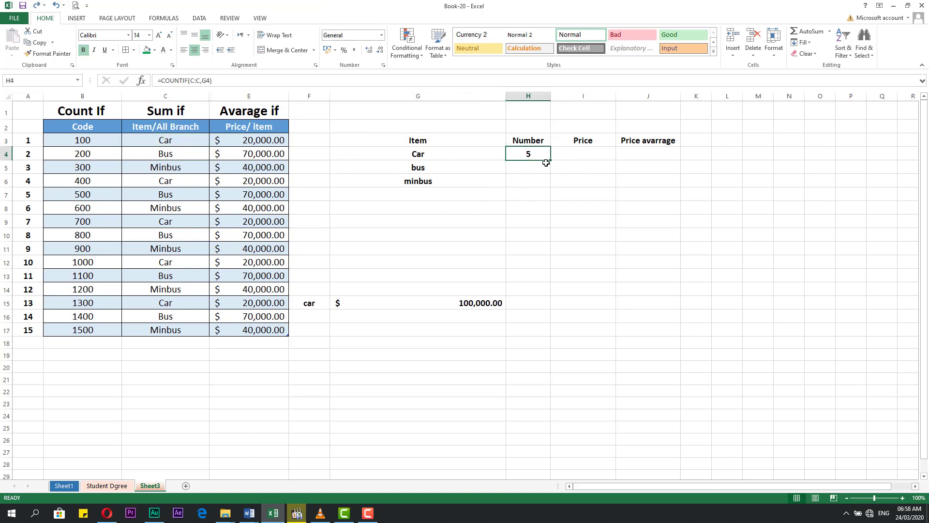
{"action": "left_click_drag", "start_coordinate": [545, 162], "coordinate": [548, 188]}
{"action": "left_click", "coordinate": [526, 208]}
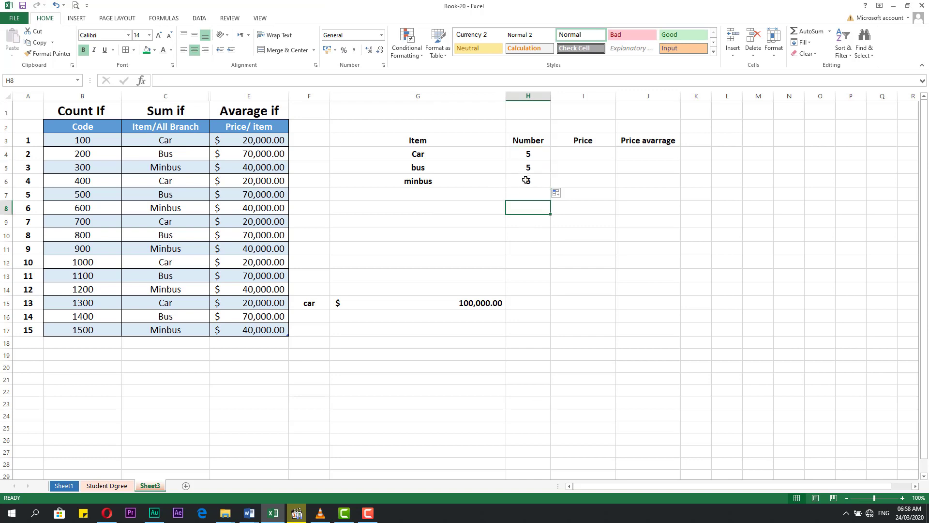
- Compare the counts in H4:H6 with the Car, Bus and Minbus entries in column C
{"action": "left_click", "coordinate": [527, 167]}
{"action": "left_click_drag", "start_coordinate": [164, 141], "coordinate": [190, 167]}
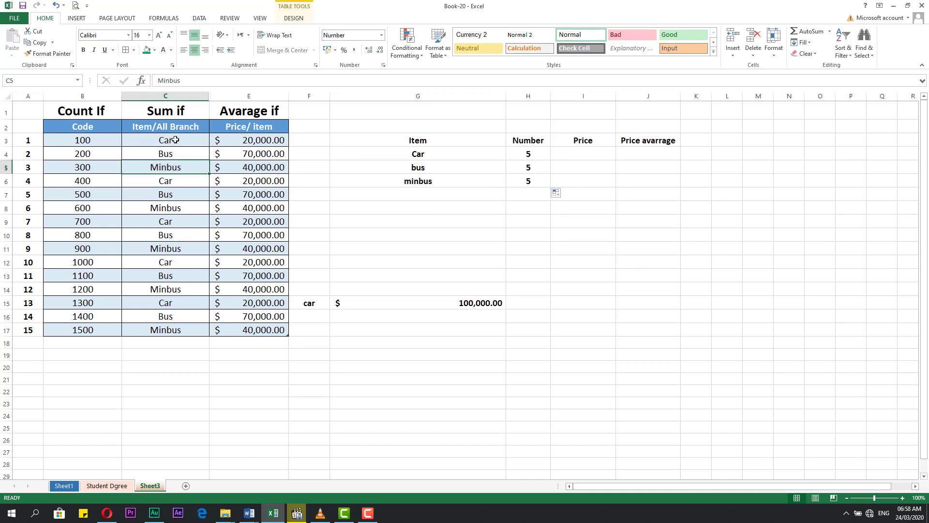
{"action": "left_click_drag", "start_coordinate": [165, 195], "coordinate": [176, 208]}
{"action": "left_click", "coordinate": [176, 250]}
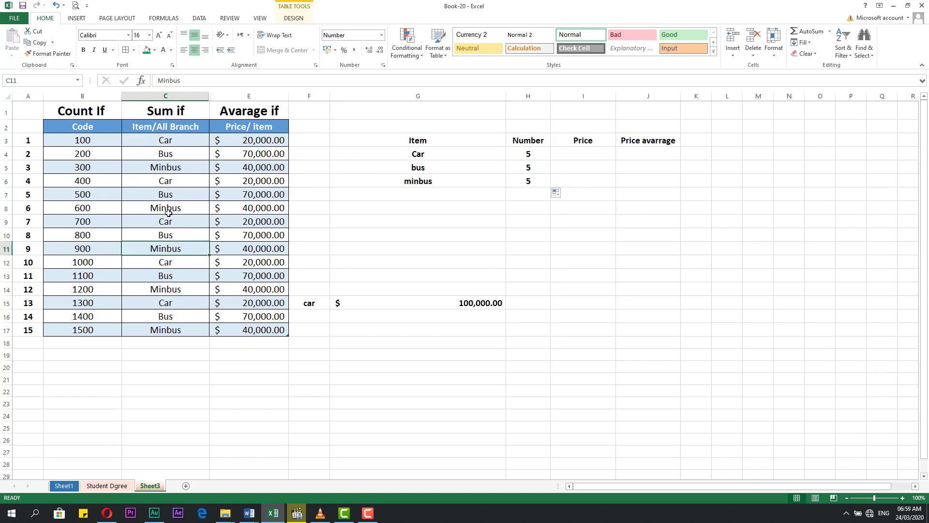
{"action": "left_click", "coordinate": [524, 193]}
{"action": "left_click_drag", "start_coordinate": [528, 155], "coordinate": [526, 180]}
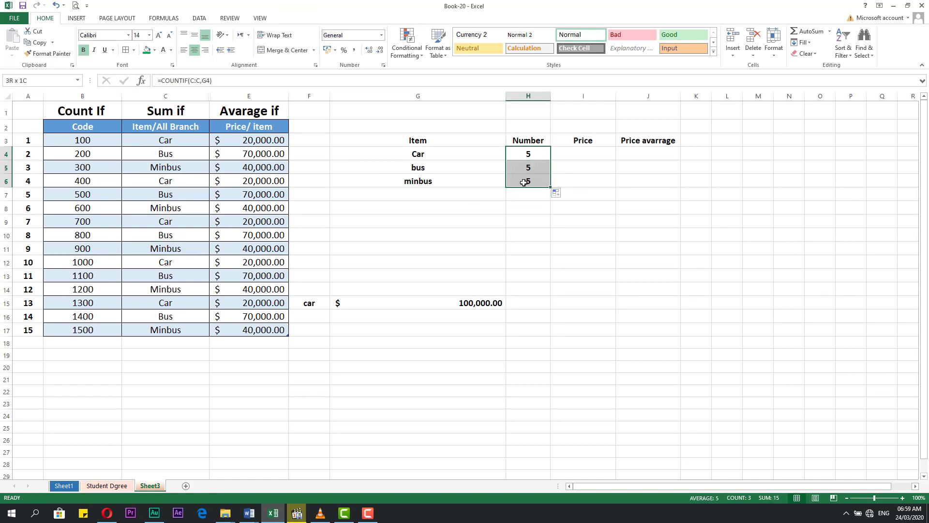
- Add a total row below the table with AutoSum at C18 and set the Item/All Branch total to Count
{"action": "left_click", "coordinate": [193, 348]}
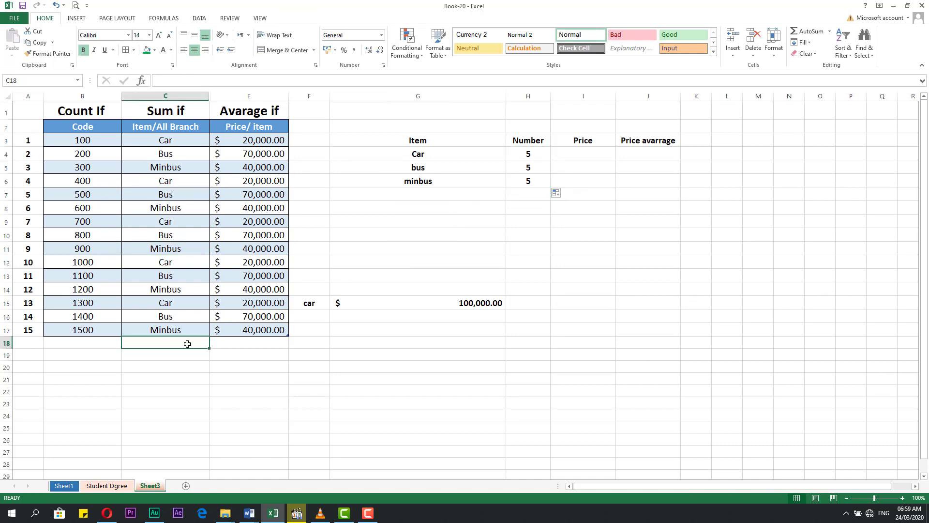
{"action": "mouse_move", "coordinate": [187, 342]}
{"action": "left_mouse_down"}
{"action": "mouse_move", "coordinate": [228, 343]}
{"action": "mouse_move", "coordinate": [191, 345]}
{"action": "left_mouse_up"}
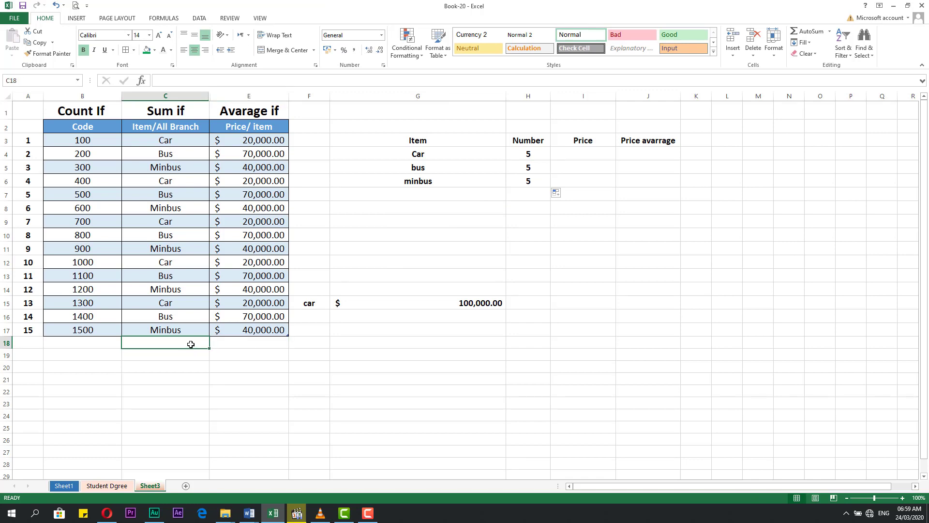
{"action": "left_click", "coordinate": [164, 18]}
{"action": "left_click", "coordinate": [44, 55]}
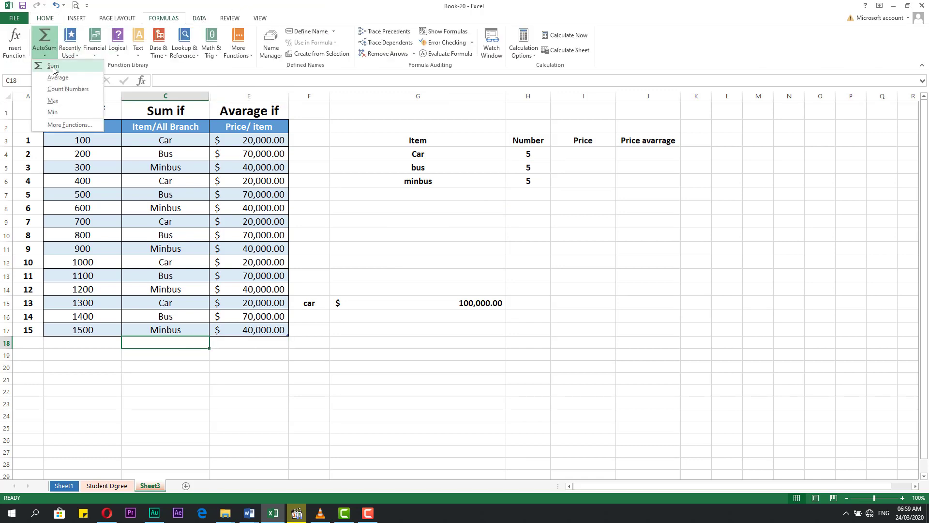
{"action": "left_click", "coordinate": [54, 70]}
{"action": "left_click", "coordinate": [165, 344]}
{"action": "left_click", "coordinate": [214, 345]}
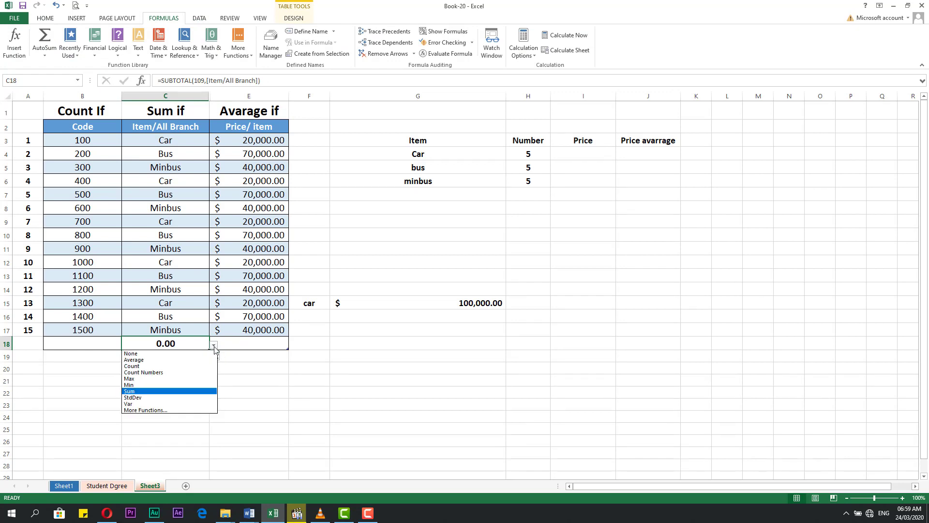
{"action": "left_click", "coordinate": [146, 391]}
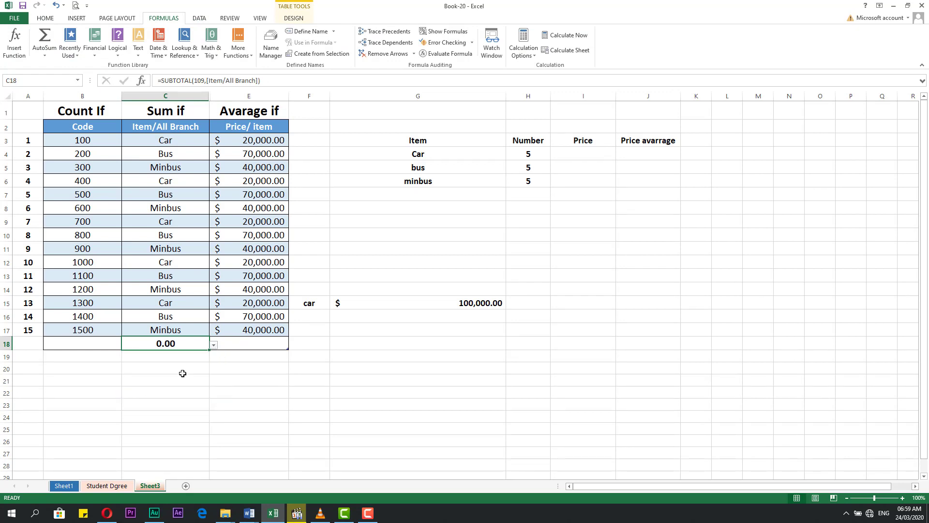
{"action": "left_click", "coordinate": [213, 345]}
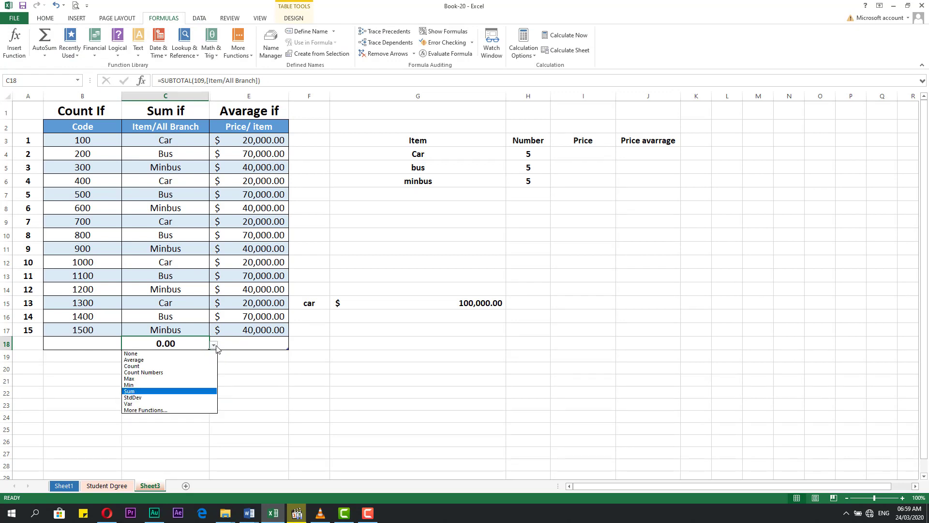
{"action": "left_click", "coordinate": [152, 367]}
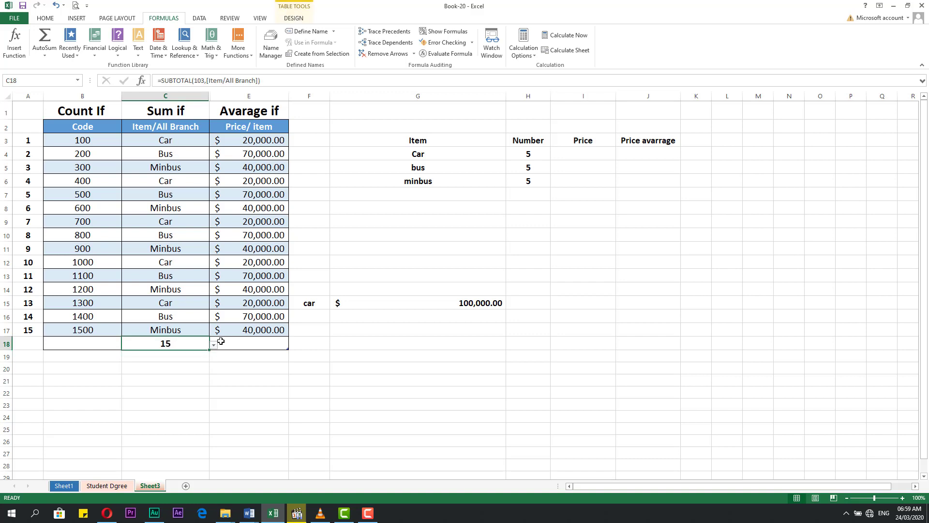
- Check the sum of the Number values in column H against the item count in C18
{"action": "left_click", "coordinate": [523, 155]}
{"action": "left_click", "coordinate": [530, 100]}
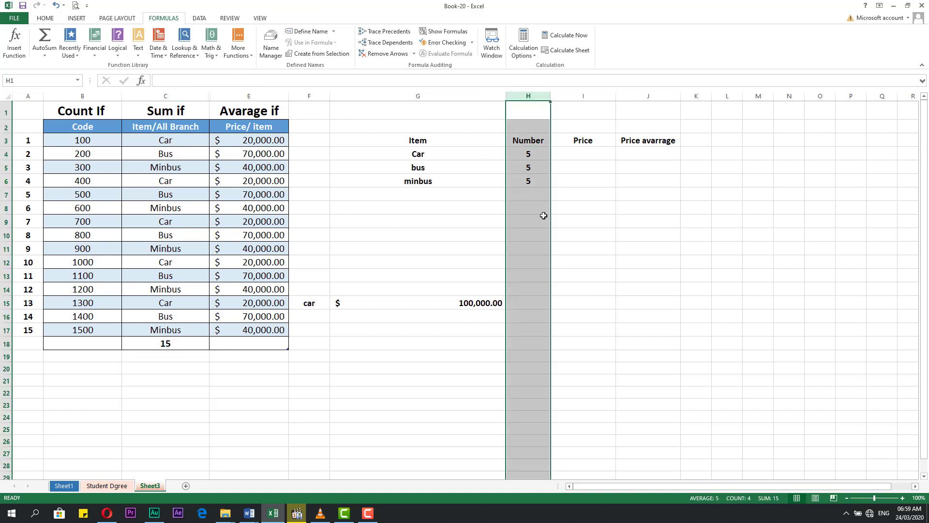
{"action": "left_click", "coordinate": [160, 344]}
- Sum the Price/ item column in total-row cell E18
{"action": "left_click", "coordinate": [239, 344]}
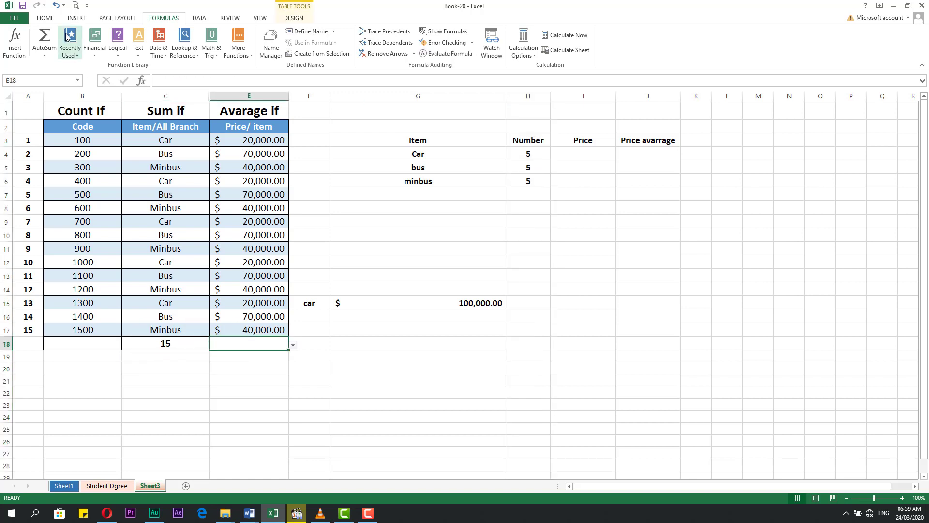
{"action": "left_click", "coordinate": [50, 57]}
{"action": "left_click", "coordinate": [53, 71]}
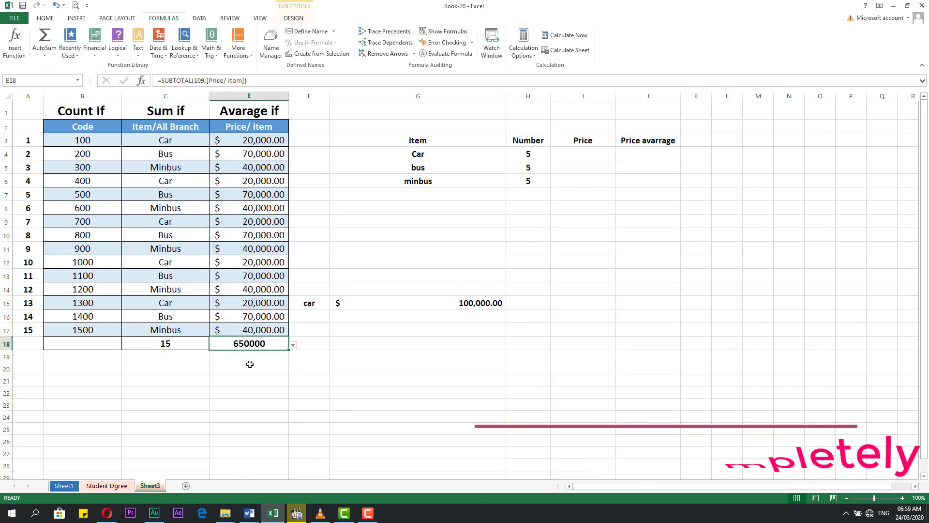
- Total the Car prices in cell I4 with the formula =SUMIF(C:C,G4,E:E)
{"action": "left_click", "coordinate": [583, 248]}
{"action": "left_click", "coordinate": [581, 156]}
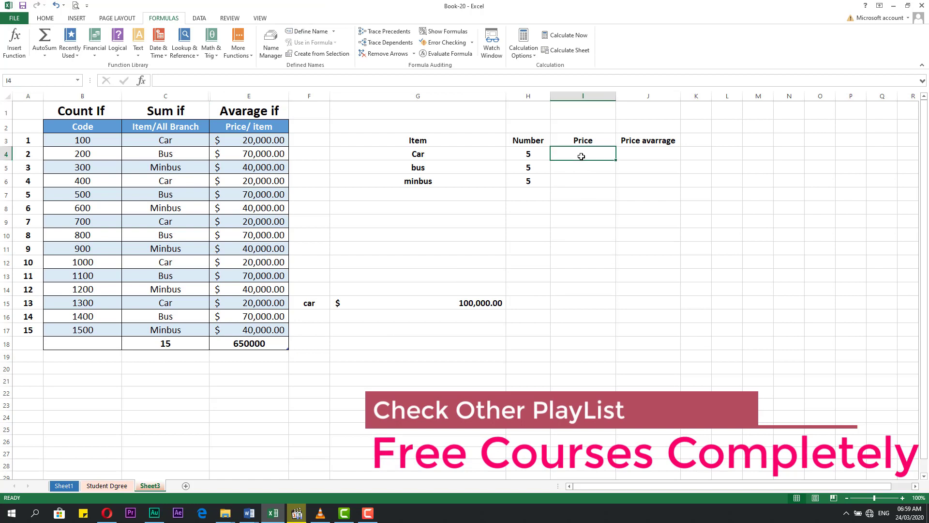
{"action": "left_click", "coordinate": [441, 156]}
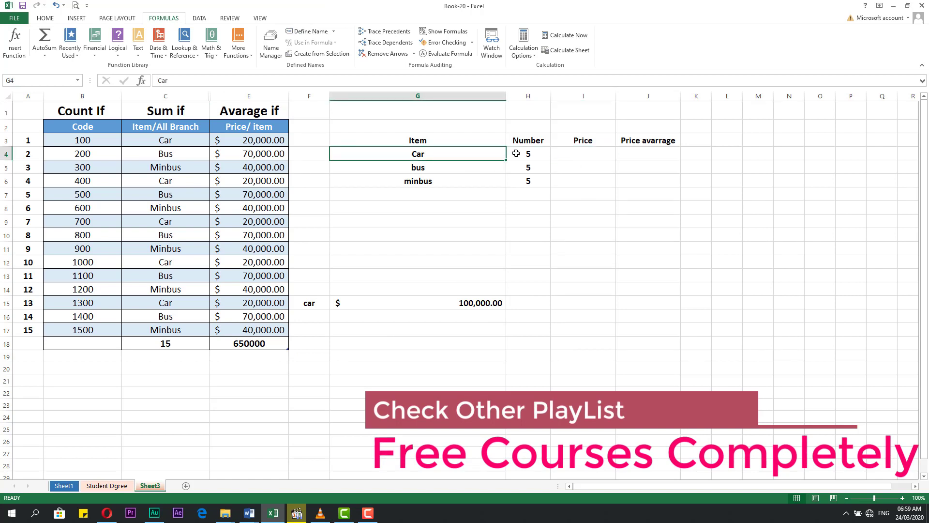
{"action": "left_click", "coordinate": [521, 156]}
{"action": "left_click", "coordinate": [586, 153]}
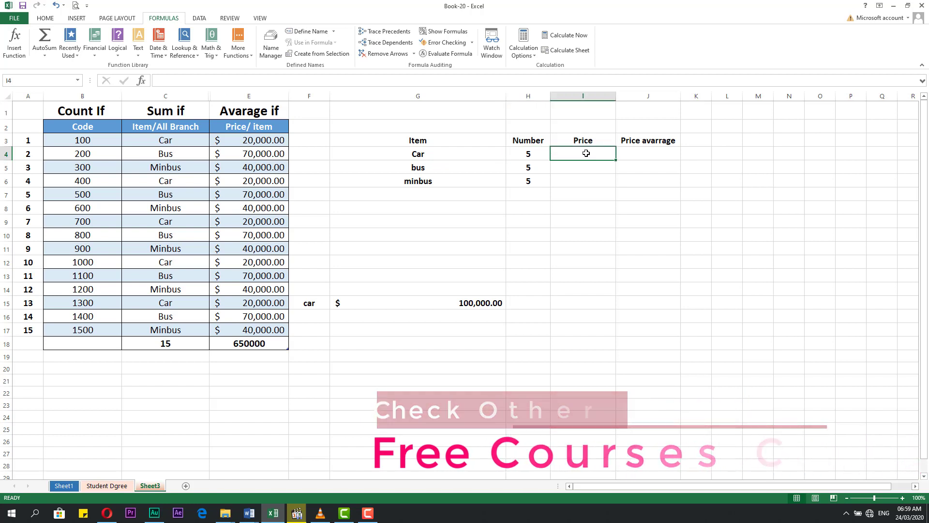
{"action": "type", "text": "="}
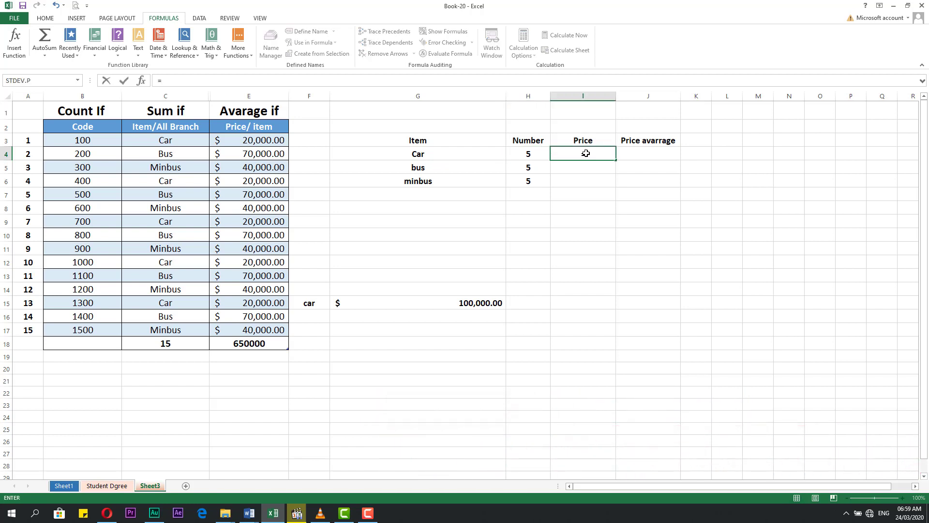
{"action": "type", "text": "sumif"}
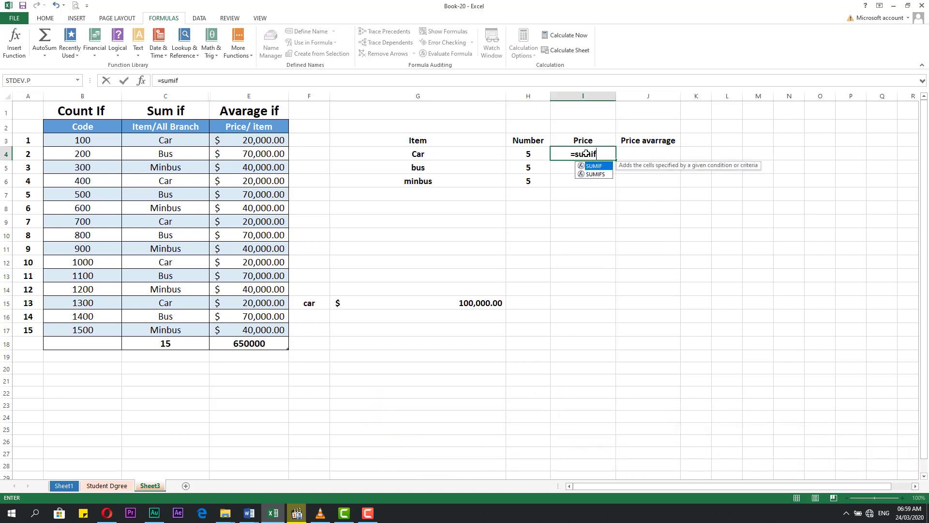
{"action": "double_click", "coordinate": [601, 166]}
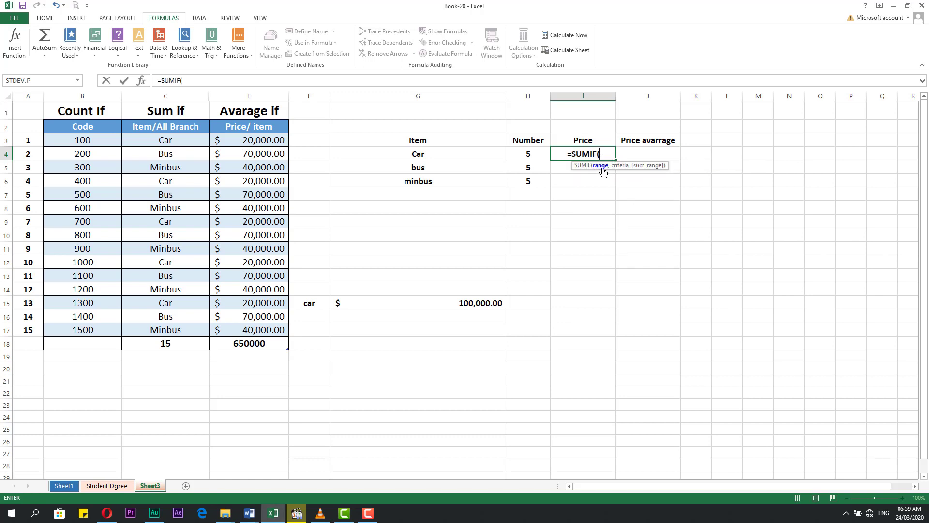
{"action": "left_click", "coordinate": [188, 96]}
{"action": "type", "text": ","}
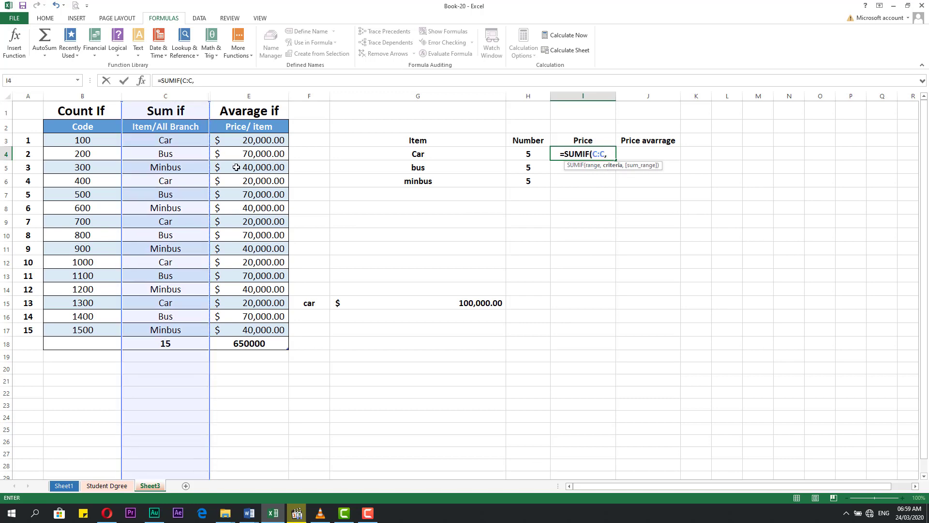
{"action": "left_click", "coordinate": [413, 153]}
{"action": "type", "text": ","}
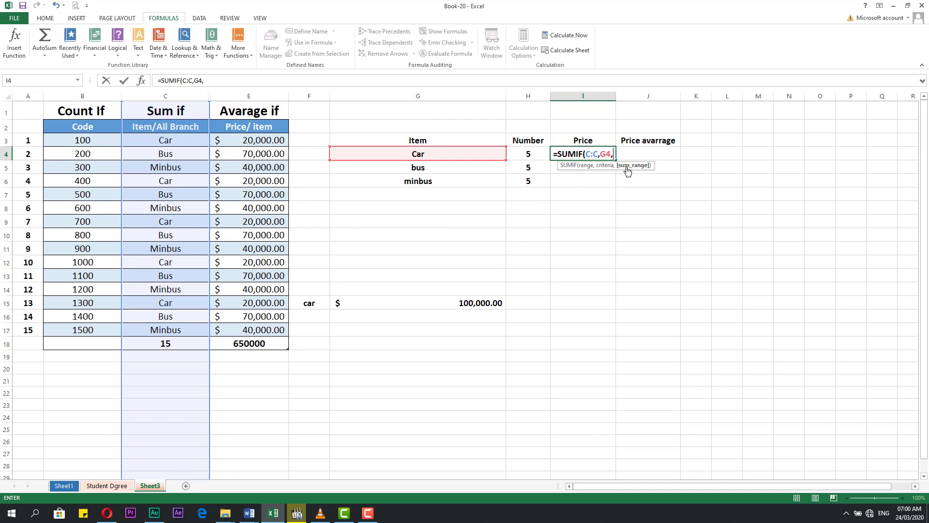
{"action": "left_click", "coordinate": [266, 98]}
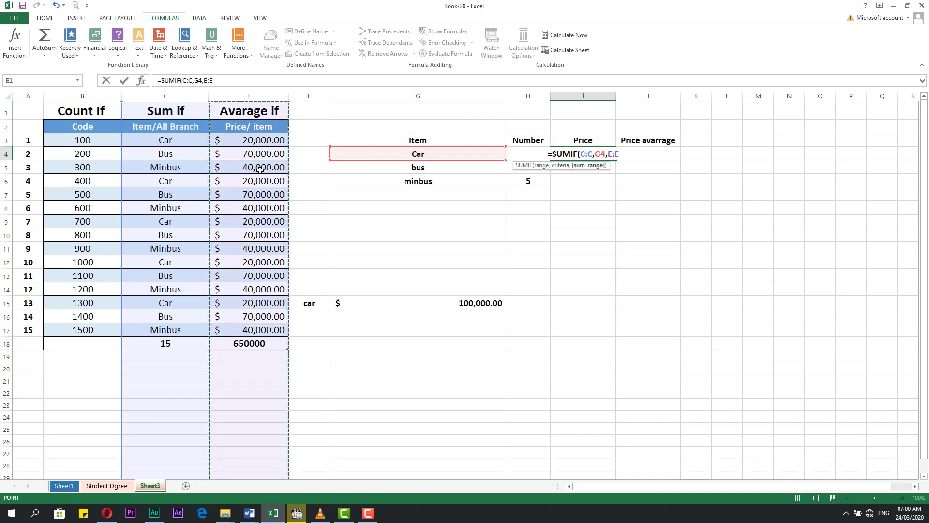
{"action": "key", "text": "Return"}
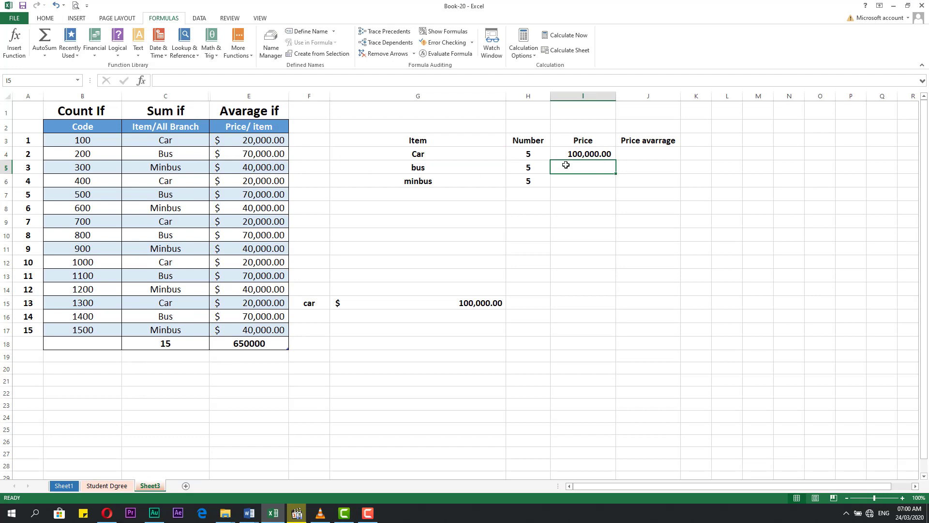
- Compare the Car total in I4 with the manual calculation in G15 and inspect G15's formula
{"action": "left_click", "coordinate": [575, 155]}
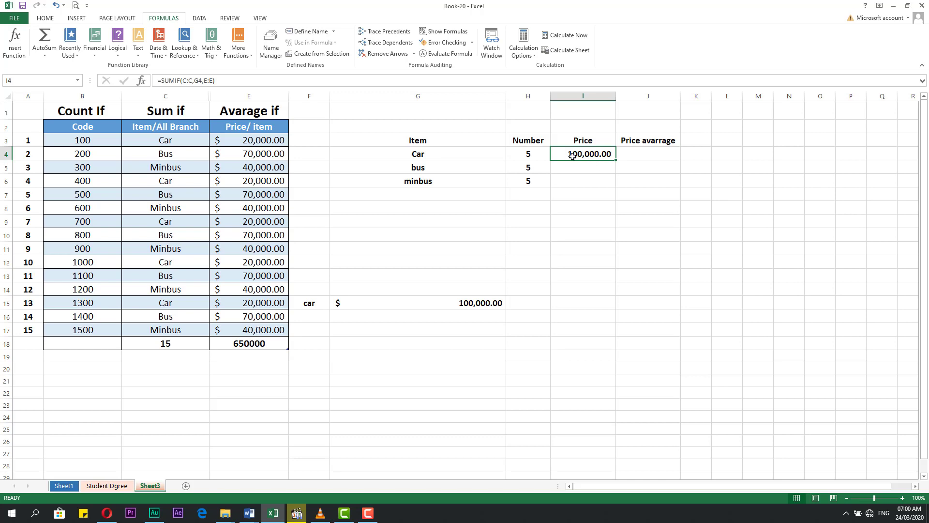
{"action": "left_click", "coordinate": [430, 305]}
{"action": "left_click", "coordinate": [409, 326]}
{"action": "left_click", "coordinate": [407, 304]}
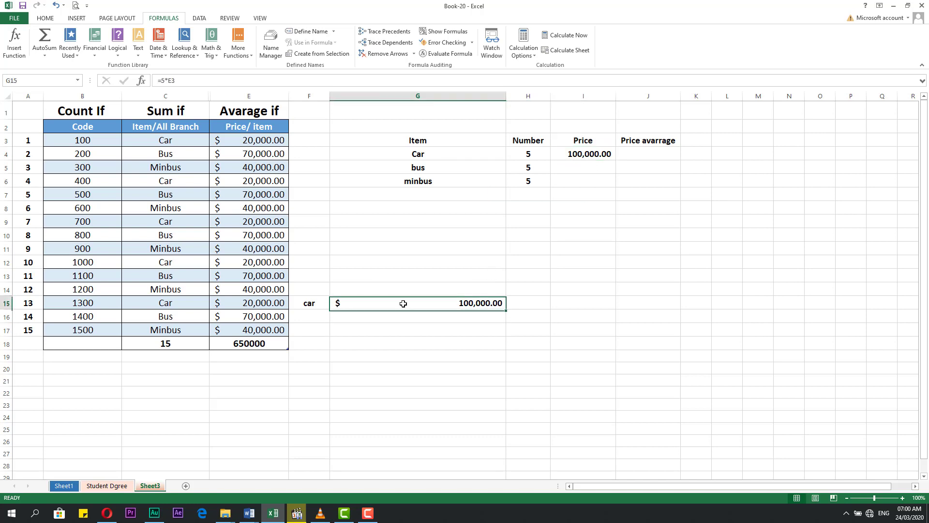
{"action": "double_click", "coordinate": [407, 305]}
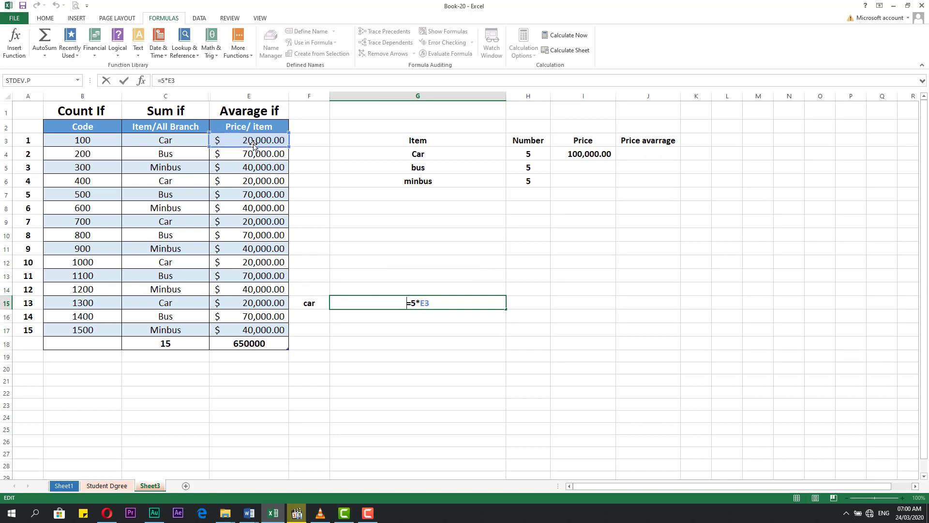
{"action": "key", "text": "Return"}
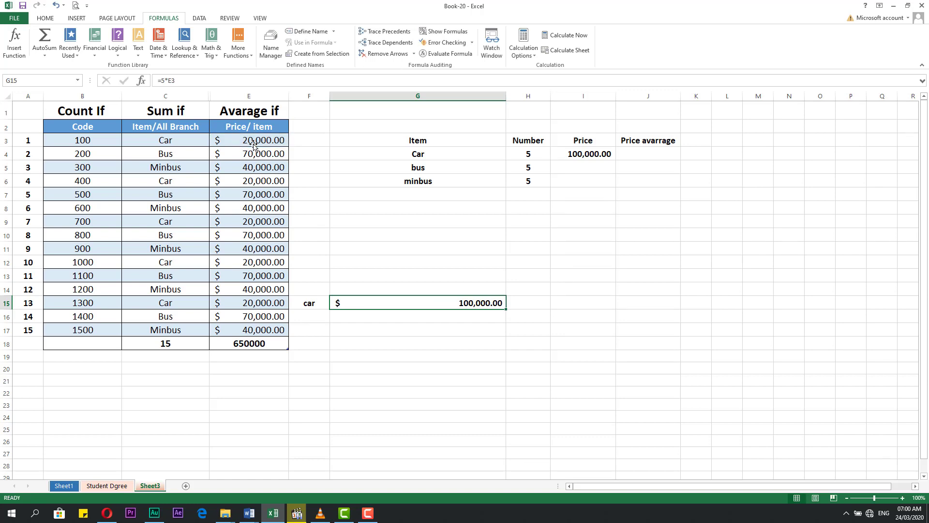
- Fill the SUMIF formula from I4 down to I6 for the bus and minbus rows
{"action": "left_click", "coordinate": [626, 220]}
{"action": "left_click", "coordinate": [607, 152]}
{"action": "left_click_drag", "start_coordinate": [615, 160], "coordinate": [587, 228]}
{"action": "left_click", "coordinate": [586, 230]}
{"action": "left_click", "coordinate": [434, 229]}
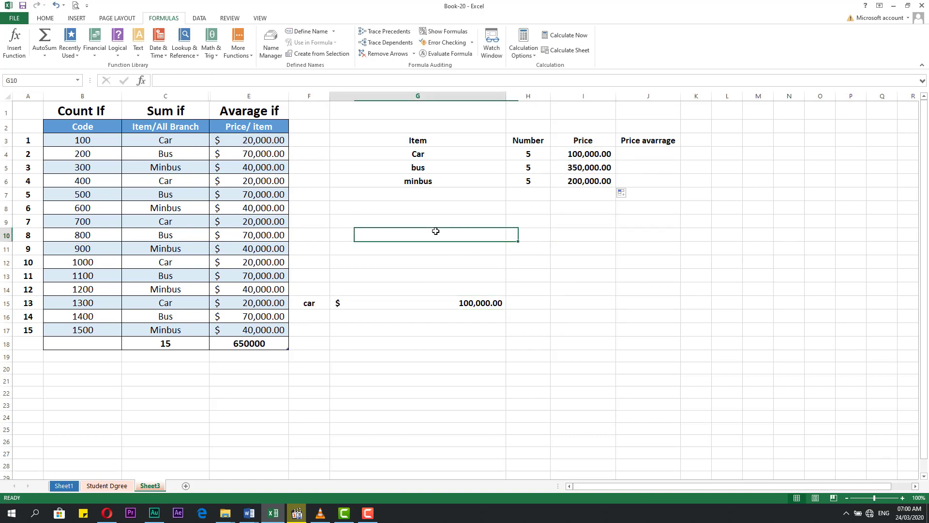
- Review the SUMIF results in I4:I6 alongside the total in E18, inspecting the bus formula in I5
{"action": "left_click", "coordinate": [248, 346]}
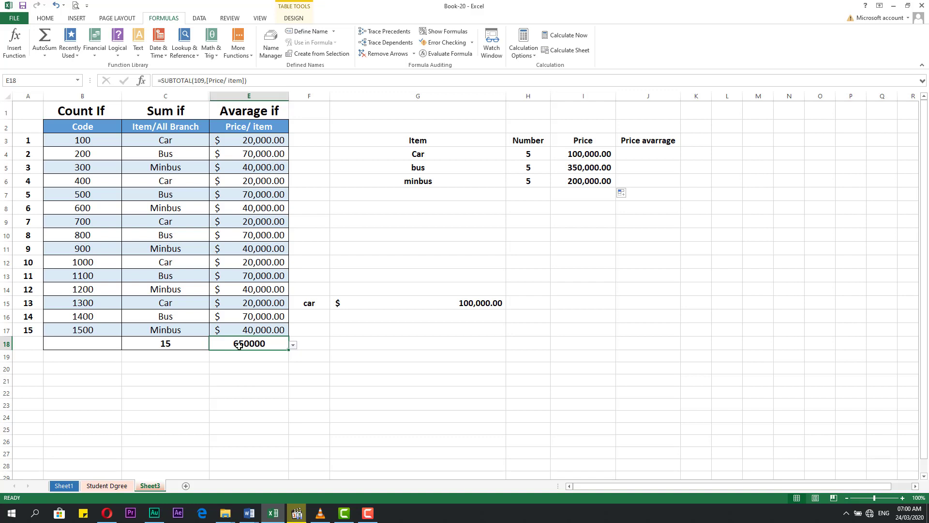
{"action": "left_click", "coordinate": [573, 223]}
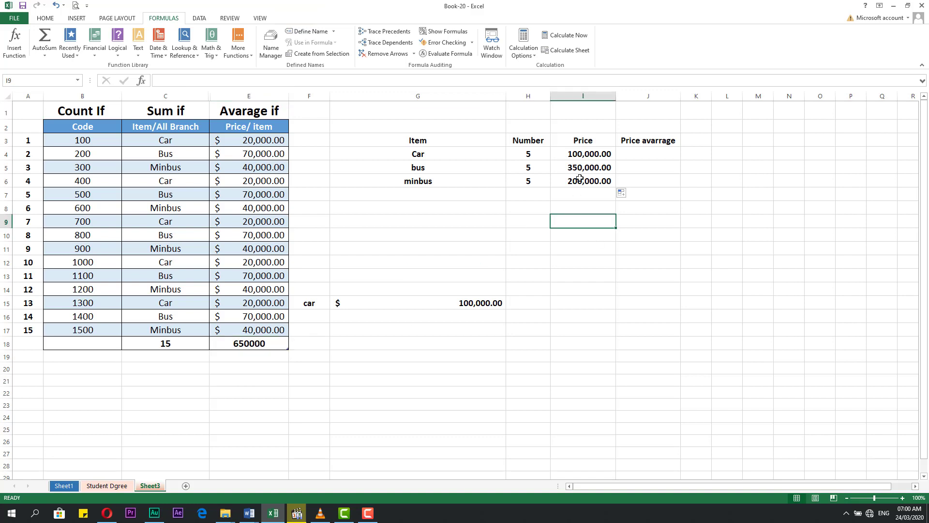
{"action": "left_click", "coordinate": [591, 180]}
{"action": "double_click", "coordinate": [587, 168]}
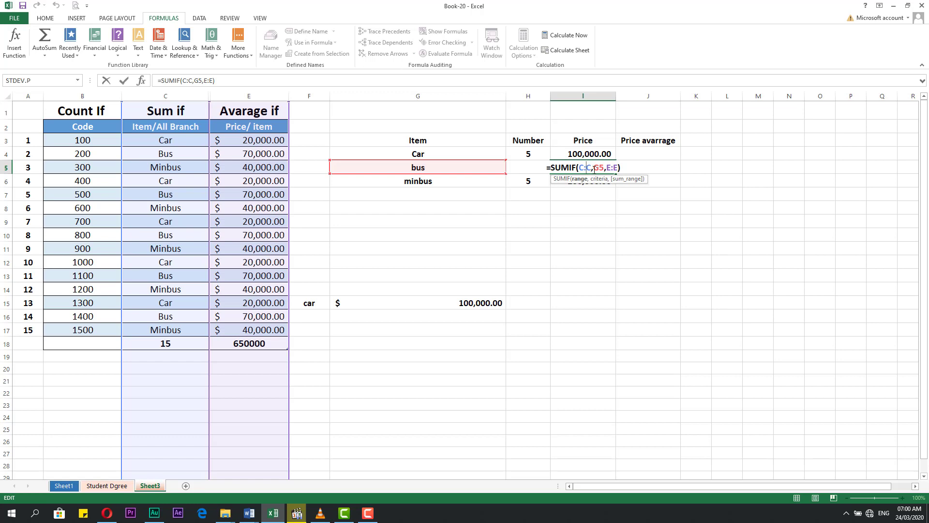
{"action": "key", "text": "Escape"}
{"action": "left_click", "coordinate": [588, 210]}
{"action": "left_click", "coordinate": [582, 156]}
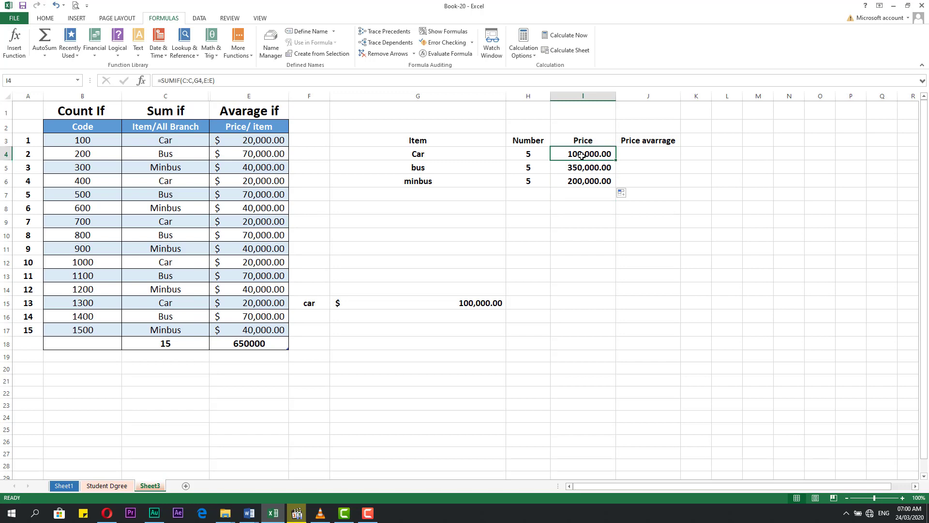
{"action": "left_click", "coordinate": [582, 206]}
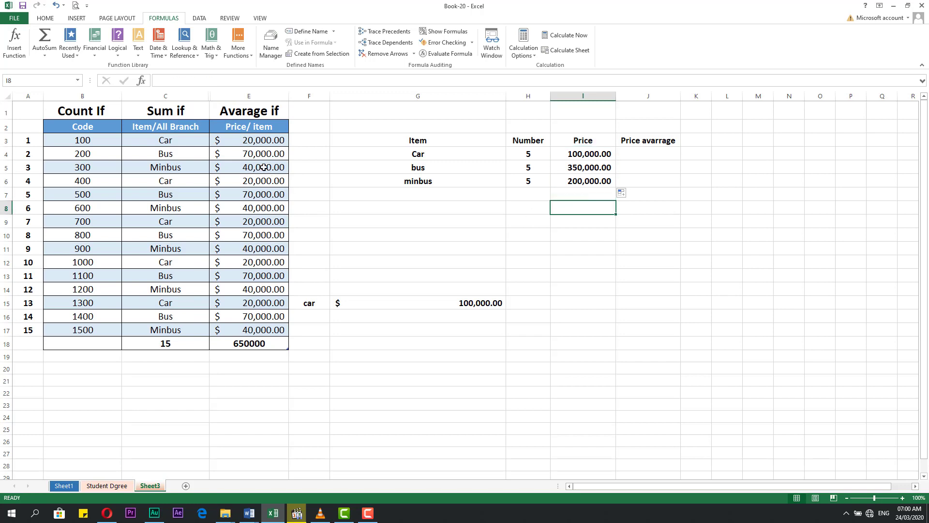
- Inspect the SUBTOTAL formula in E18 and check it against the sum of the Price values in column I
{"action": "double_click", "coordinate": [255, 344]}
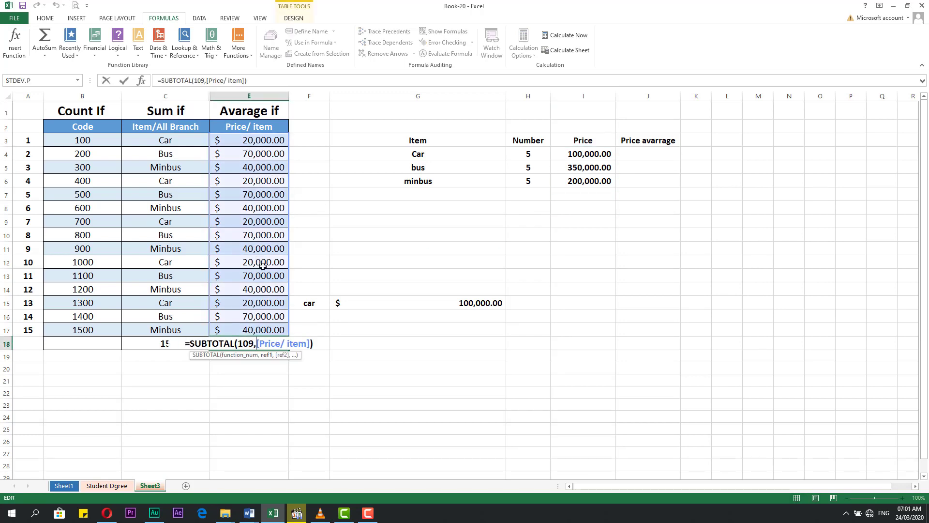
{"action": "key", "text": "Escape"}
{"action": "left_click", "coordinate": [587, 192]}
{"action": "left_click", "coordinate": [586, 96]}
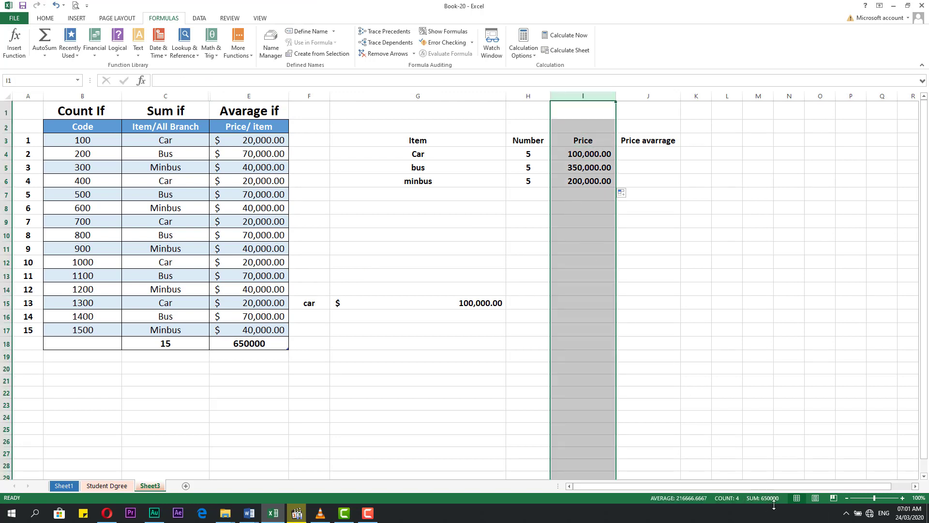
- Recheck the Price/ item total in E18 of the table's total row
{"action": "left_click", "coordinate": [257, 343]}
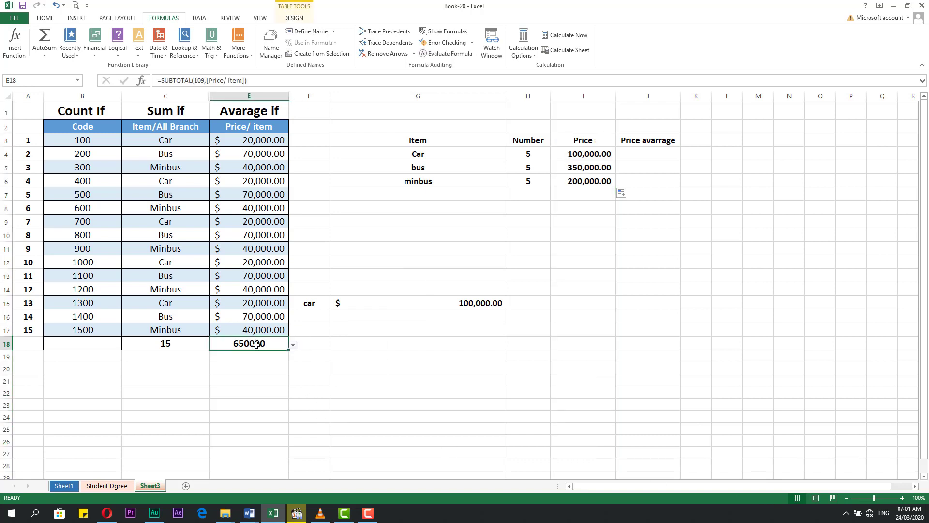
{"action": "left_click", "coordinate": [259, 357]}
{"action": "left_click", "coordinate": [257, 381]}
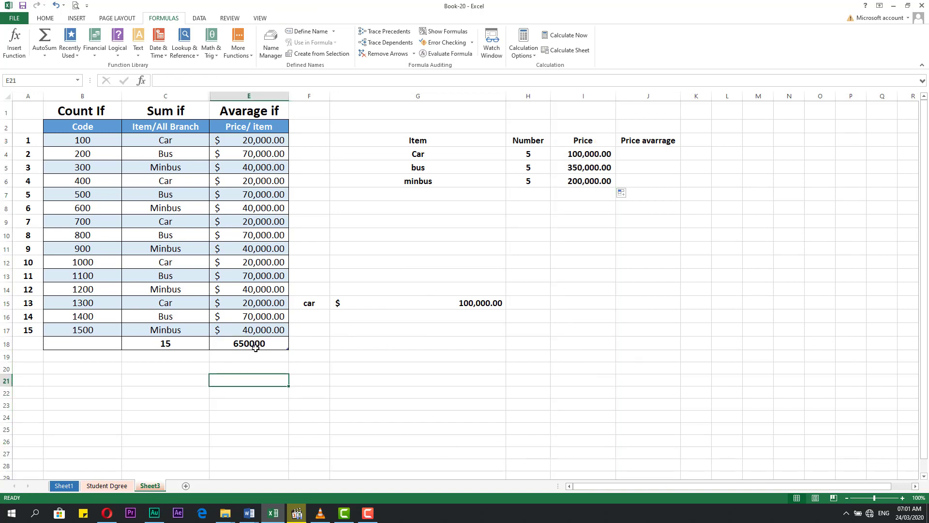
{"action": "left_click", "coordinate": [255, 346]}
- Enter =AVERAGEIF(C:C,G4,E:E) in J4 to calculate the average price for Car
{"action": "left_click", "coordinate": [641, 156]}
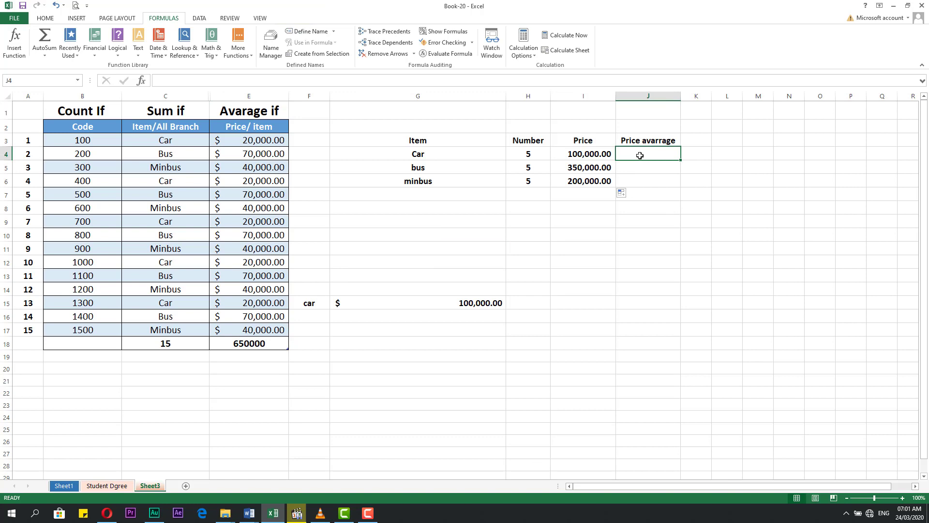
{"action": "type", "text": "=a"}
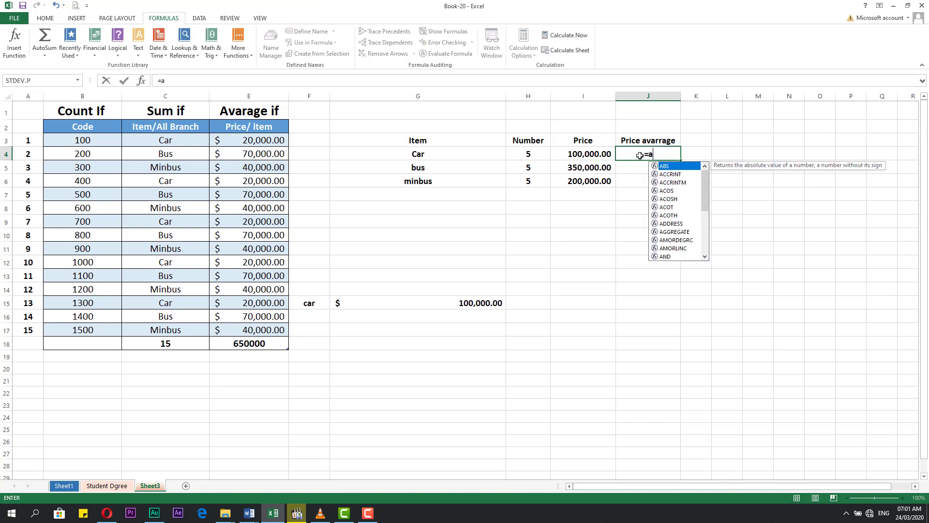
{"action": "type", "text": "v"}
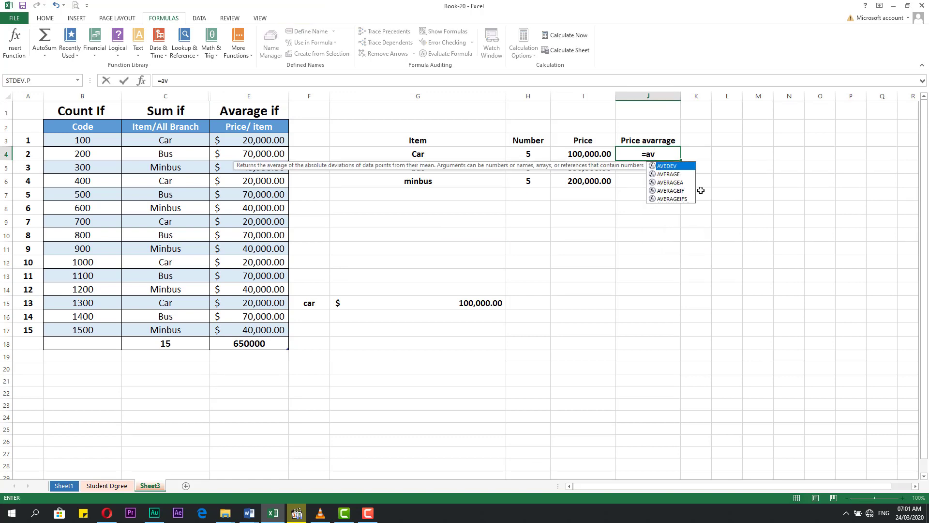
{"action": "left_click", "coordinate": [680, 194]}
{"action": "double_click", "coordinate": [680, 193]}
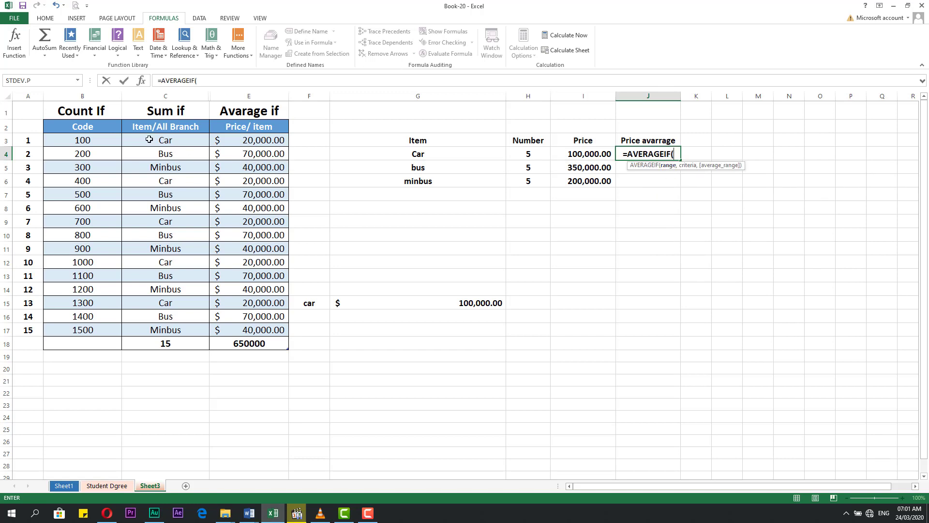
{"action": "left_click", "coordinate": [162, 96]}
{"action": "type", "text": ","}
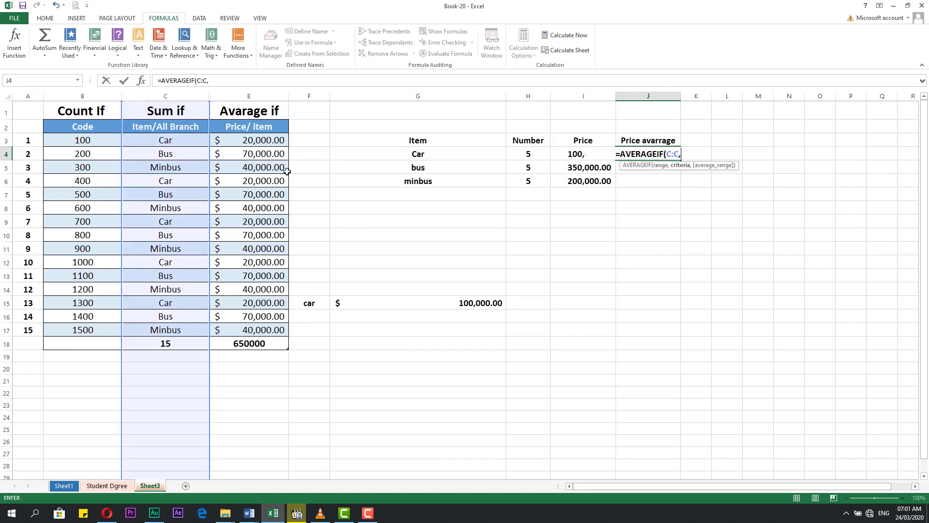
{"action": "left_click", "coordinate": [443, 156]}
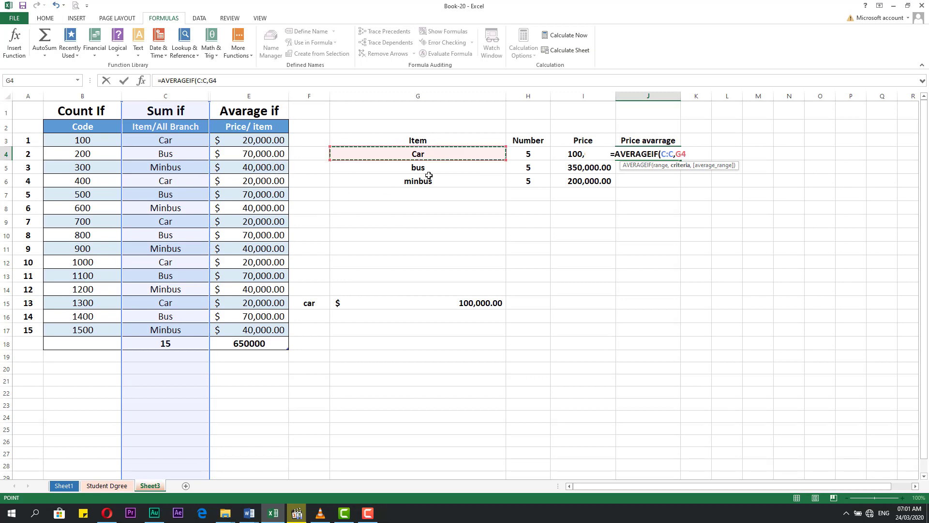
{"action": "type", "text": ","}
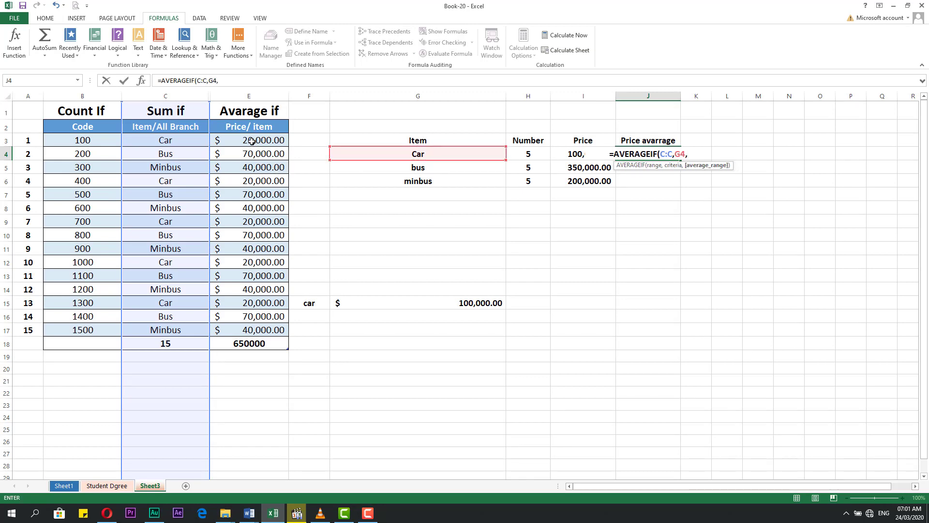
{"action": "left_click", "coordinate": [255, 97]}
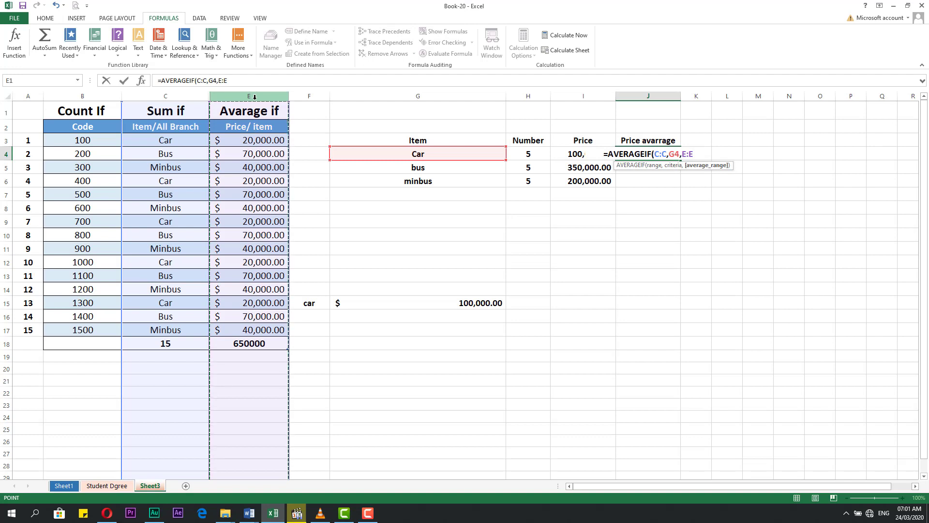
{"action": "key", "text": "Return"}
- Fill the AVERAGEIF formula from J4 down to J6 for the bus and minbus rows
{"action": "left_click", "coordinate": [679, 158]}
{"action": "left_click_drag", "start_coordinate": [680, 161], "coordinate": [681, 188]}
{"action": "left_click", "coordinate": [650, 208]}
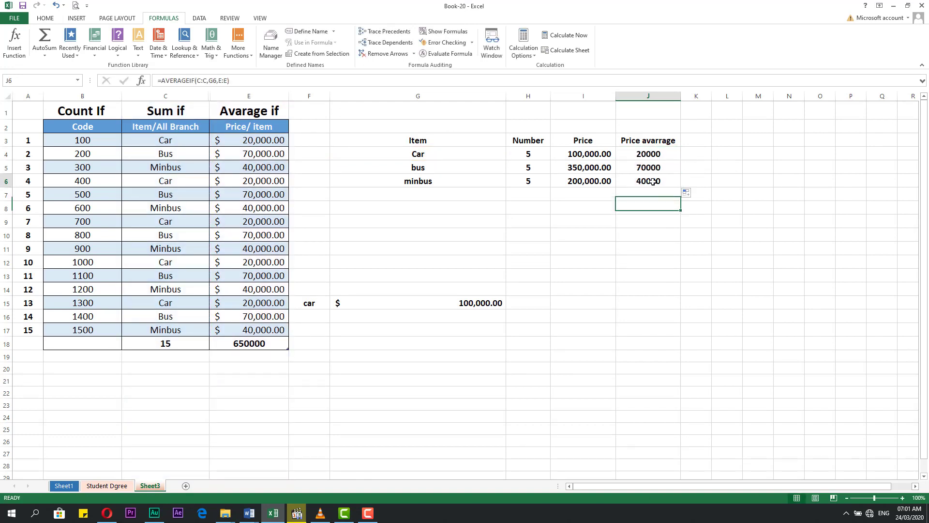
- Change the total row calculation in E18 to Average for the Price/ item column
{"action": "left_click", "coordinate": [233, 342]}
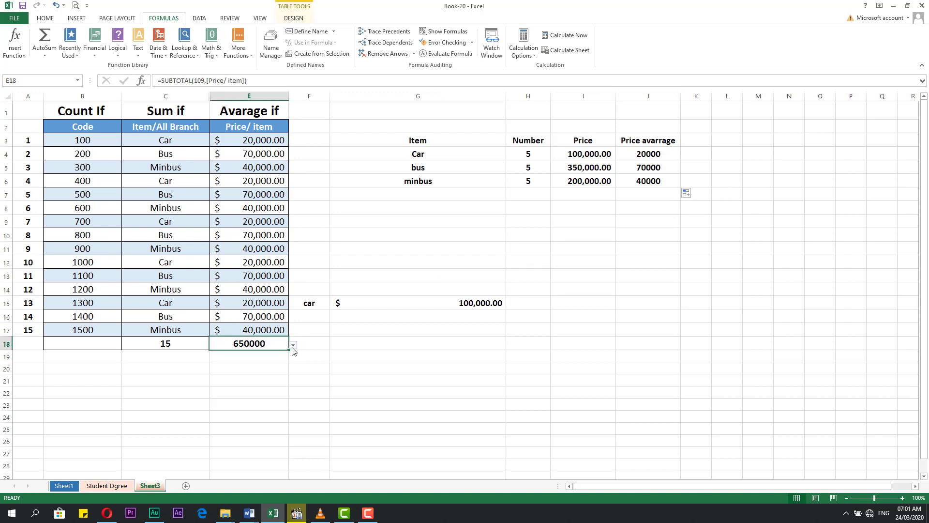
{"action": "left_click", "coordinate": [293, 345]}
{"action": "left_click", "coordinate": [224, 360]}
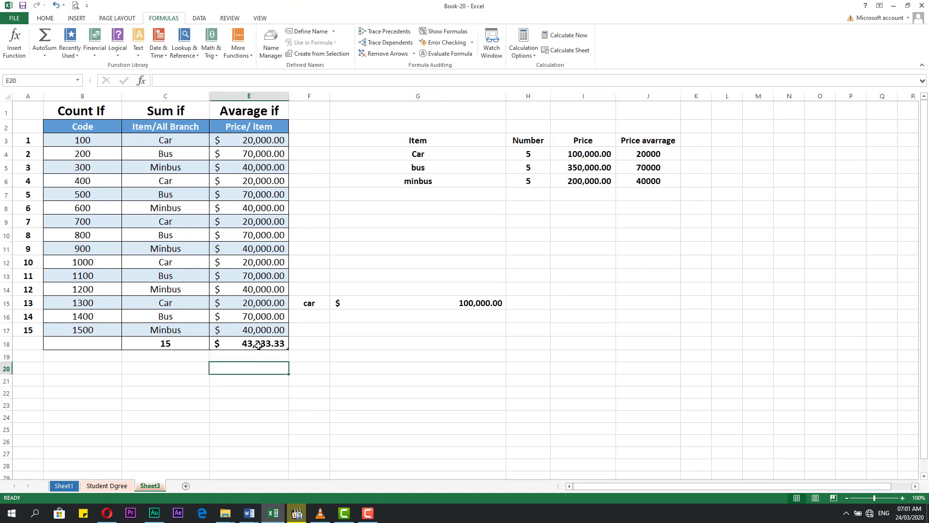
- Check the average of the Price avarrage values in column J against the table average in E18
{"action": "left_click", "coordinate": [631, 219]}
{"action": "left_click", "coordinate": [647, 96]}
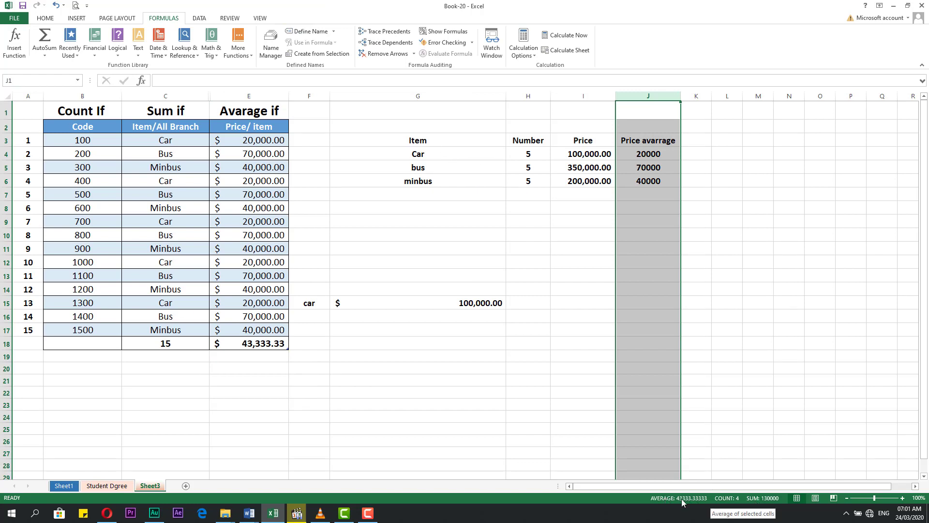
{"action": "left_click", "coordinate": [260, 342]}
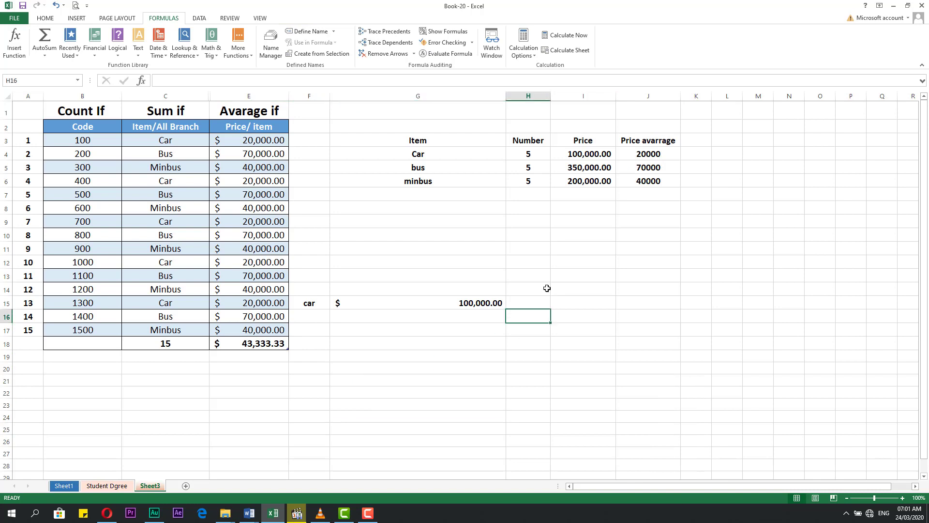
{"action": "left_click", "coordinate": [600, 274]}
{"action": "left_click_drag", "start_coordinate": [77, 115], "coordinate": [263, 112]}
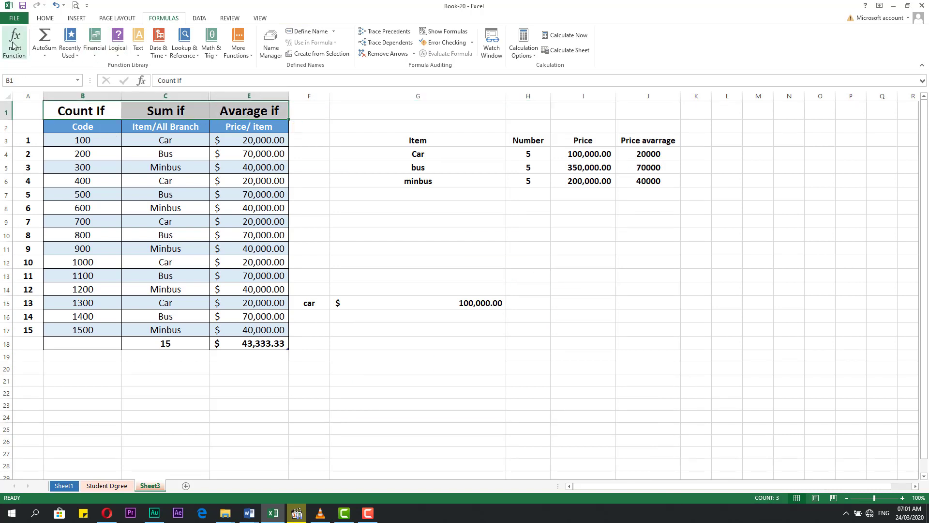
{"action": "left_click", "coordinate": [243, 58]}
{"action": "left_click", "coordinate": [243, 57]}
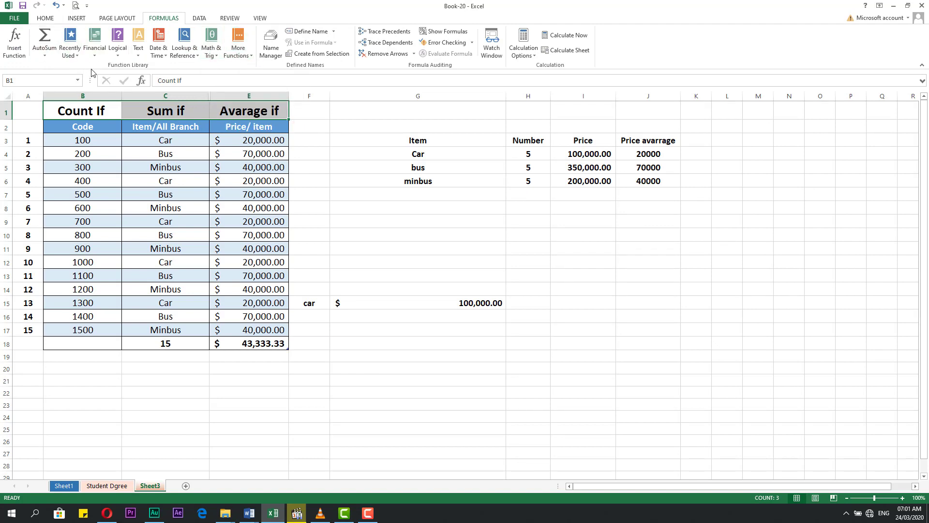
{"action": "left_click", "coordinate": [378, 393]}
{"action": "left_click", "coordinate": [380, 418]}
{"action": "left_click", "coordinate": [415, 369]}
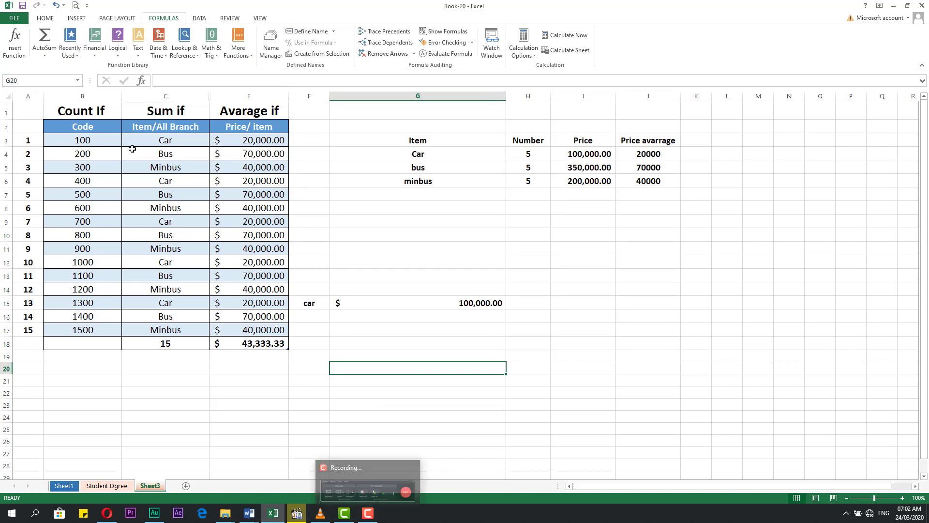
{"action": "left_click", "coordinate": [105, 114]}
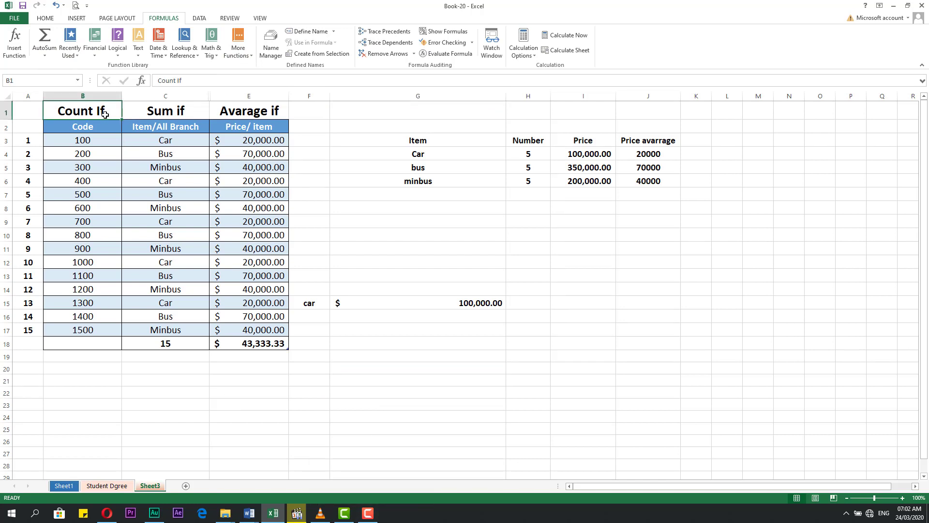